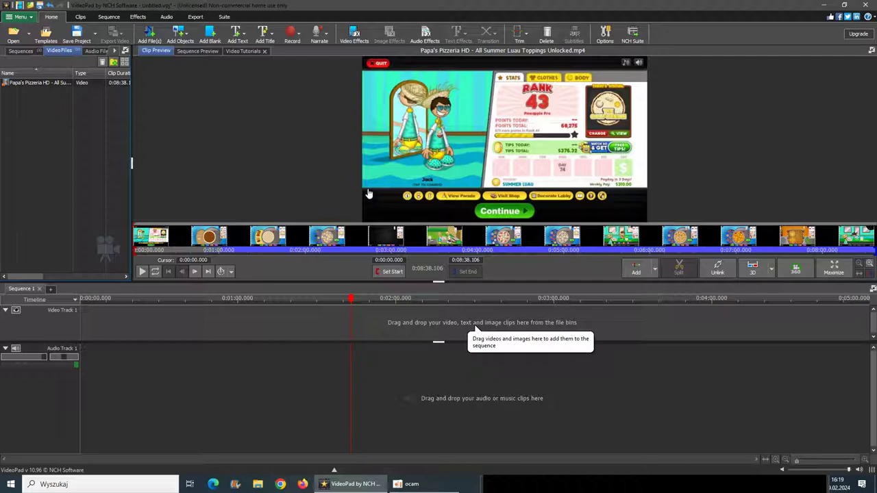
{"action": "left_click", "coordinate": [355, 35]}
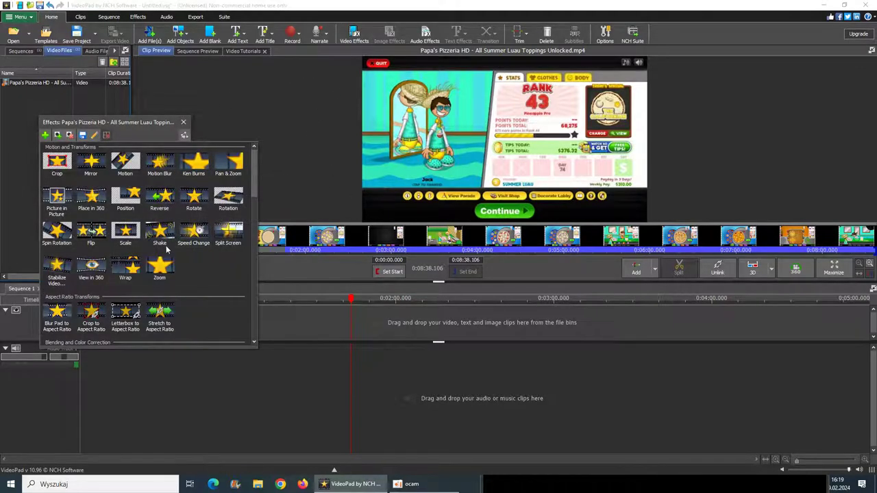
{"action": "left_click", "coordinate": [184, 122]}
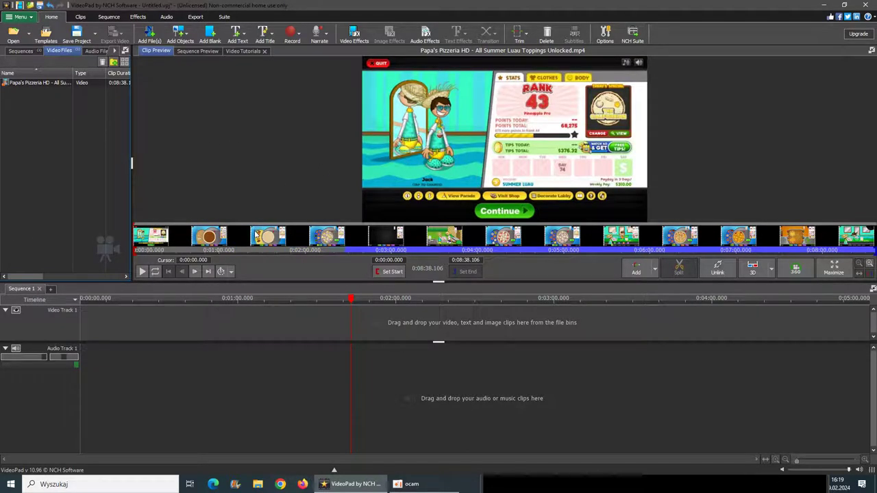
Place the Papa's Pizzeria HD video clip at the start of Video Track 1 in Sequence 1
{"action": "left_click", "coordinate": [162, 236]}
{"action": "left_click", "coordinate": [28, 86]}
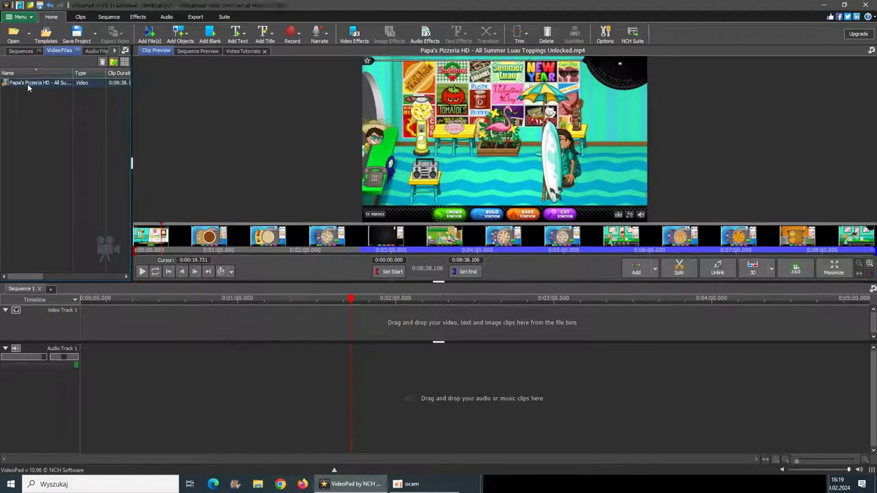
{"action": "left_click_drag", "start_coordinate": [108, 334], "coordinate": [110, 337]}
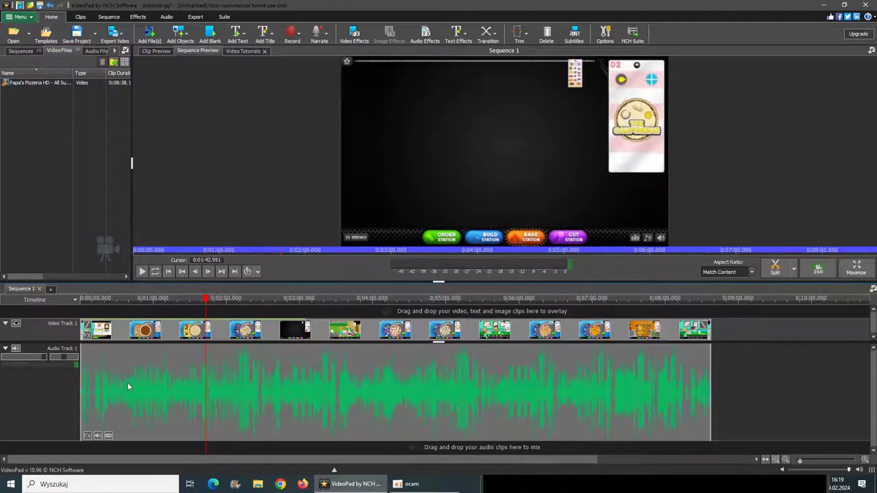
Try lowering the audio clip's volume to 0, discarding the change
{"action": "left_click", "coordinate": [97, 436]}
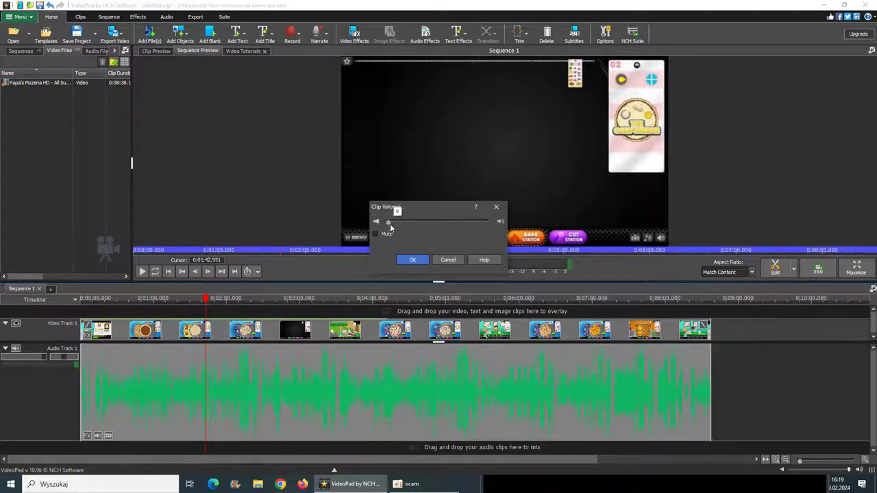
{"action": "left_click", "coordinate": [497, 207]}
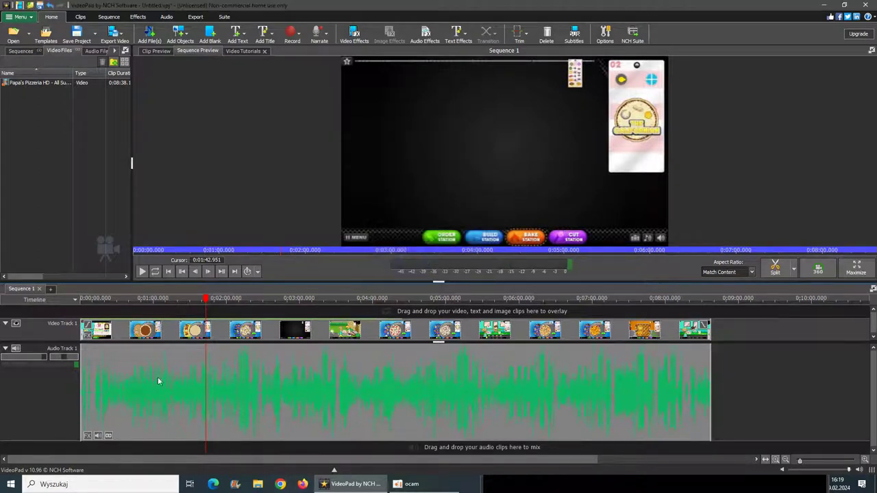
Apply the Reverse effect to the clip on Audio Track 1 and play it in the clip preview
{"action": "left_click", "coordinate": [87, 435]}
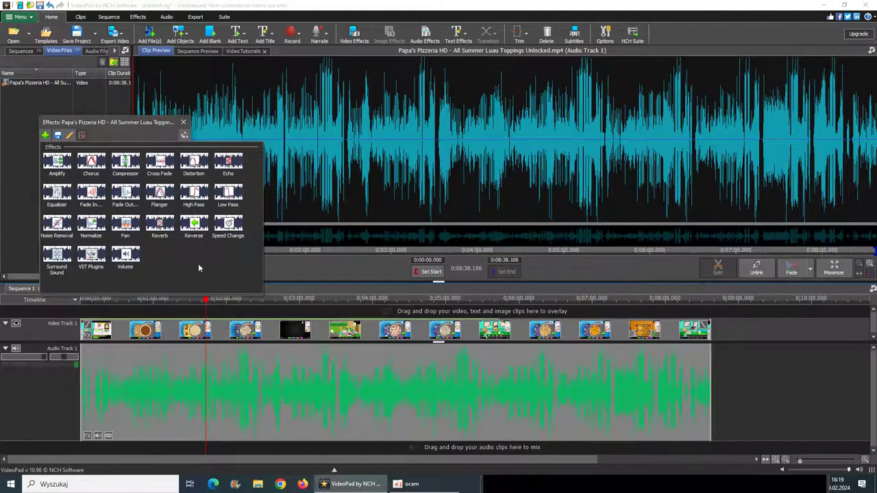
{"action": "left_click", "coordinate": [194, 225]}
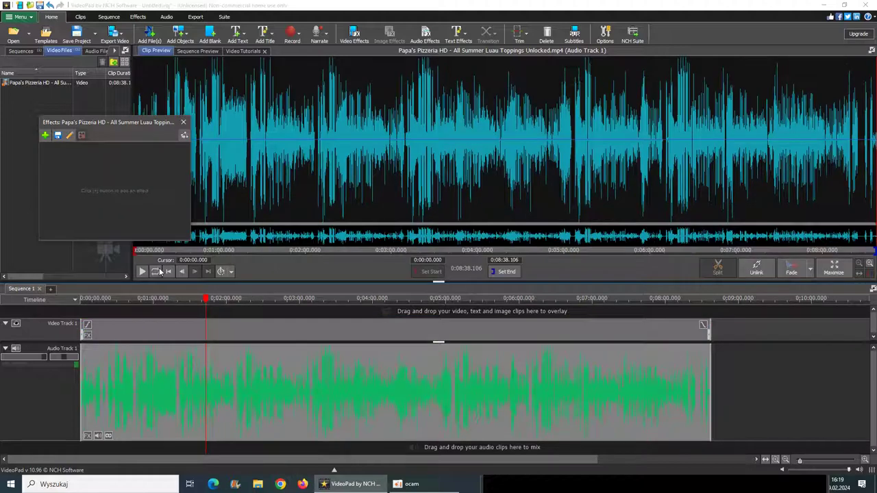
{"action": "left_click", "coordinate": [143, 272]}
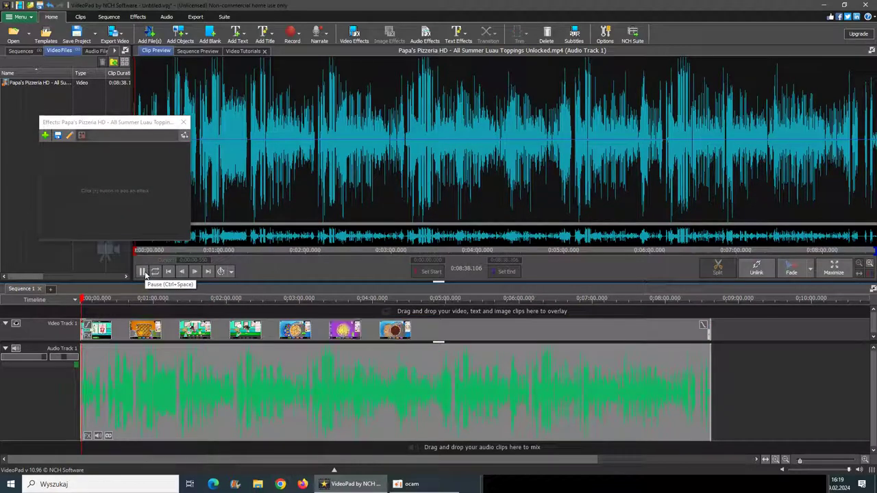
{"action": "left_click", "coordinate": [88, 436]}
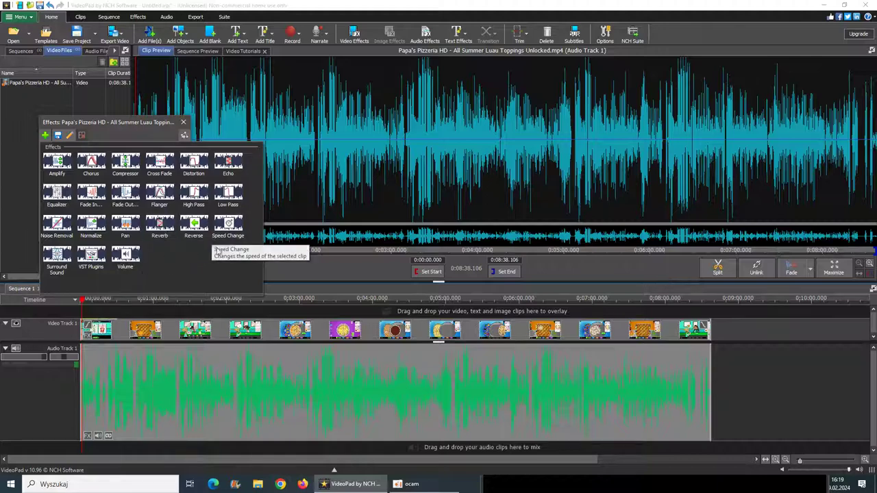
{"action": "left_click", "coordinate": [183, 140]}
{"action": "left_click", "coordinate": [331, 124]}
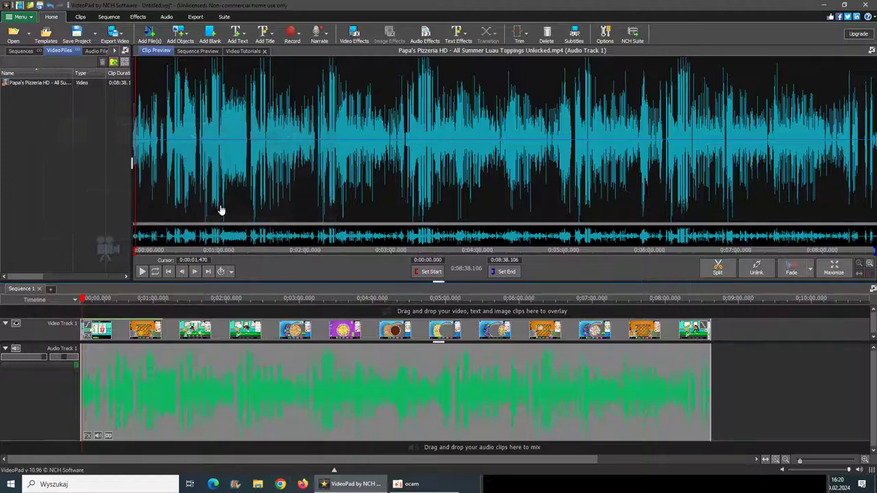
Apply Reverse to the audio clip a second time to undo the reversal, and briefly play the preview
{"action": "left_click", "coordinate": [88, 436]}
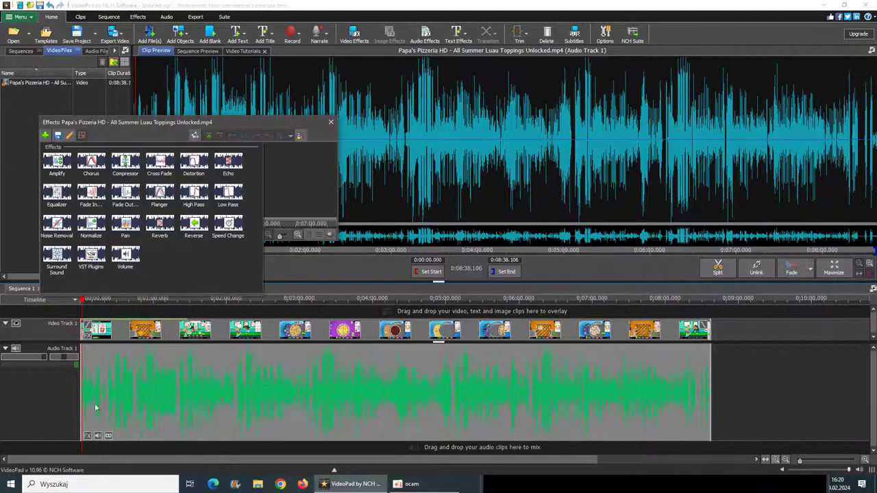
{"action": "left_click", "coordinate": [122, 289]}
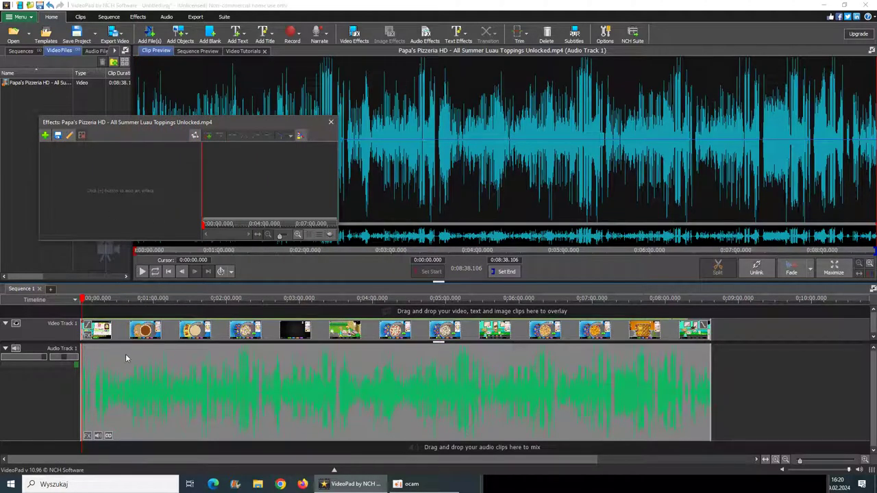
{"action": "left_click", "coordinate": [146, 273]}
{"action": "left_click", "coordinate": [144, 273]}
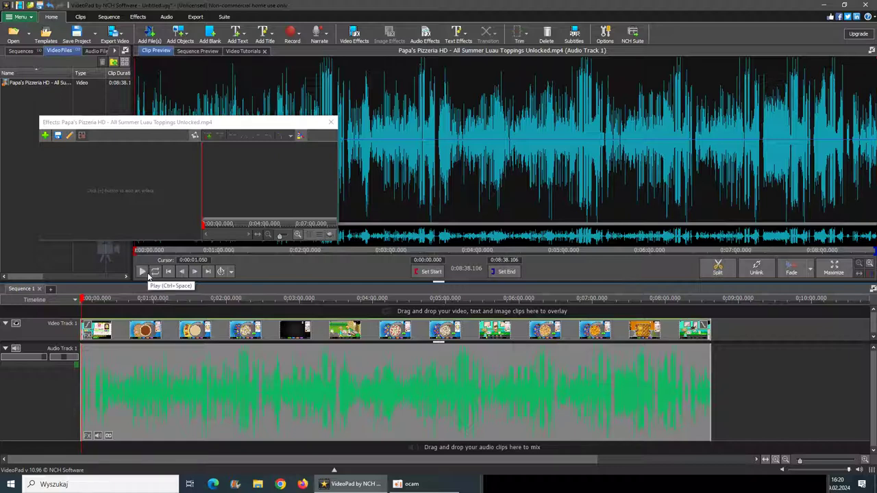
{"action": "left_click", "coordinate": [44, 135]}
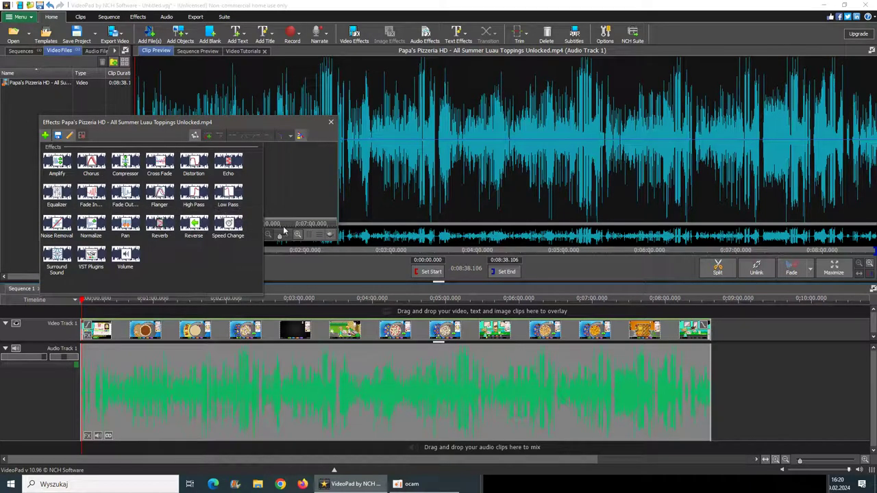
{"action": "left_click", "coordinate": [331, 123]}
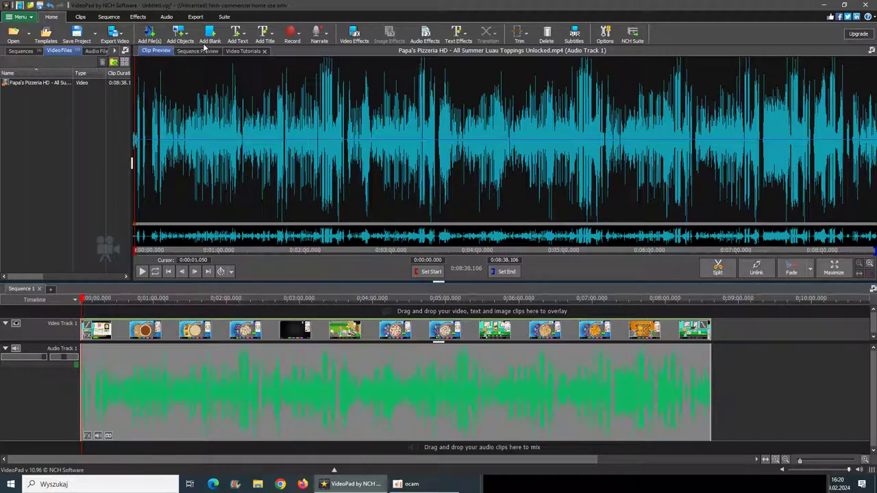
Add the Flip effect to the video clip and try its horizontal and vertical flips one after the other
{"action": "left_click", "coordinate": [355, 34]}
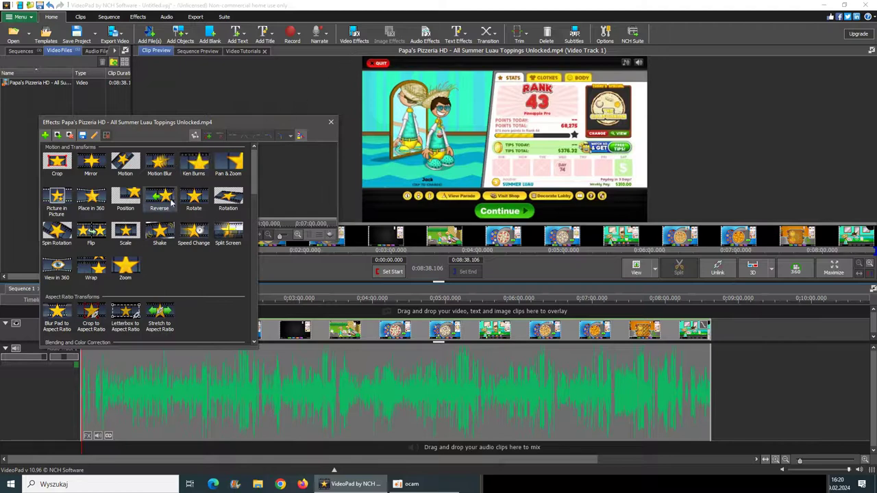
{"action": "left_click", "coordinate": [108, 233]}
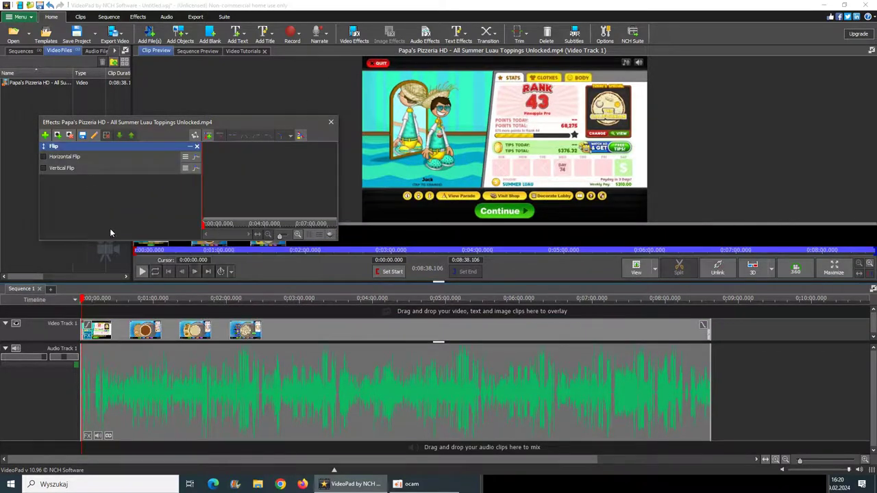
{"action": "left_click", "coordinate": [44, 157]}
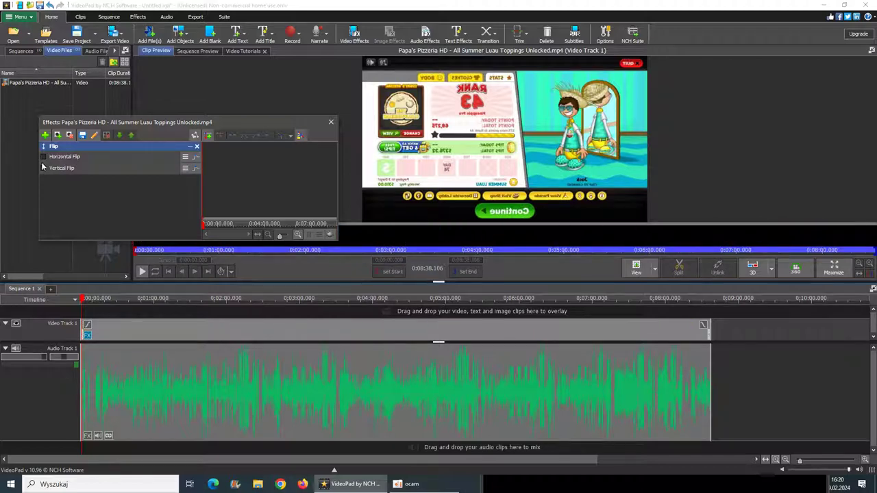
{"action": "left_click", "coordinate": [43, 168]}
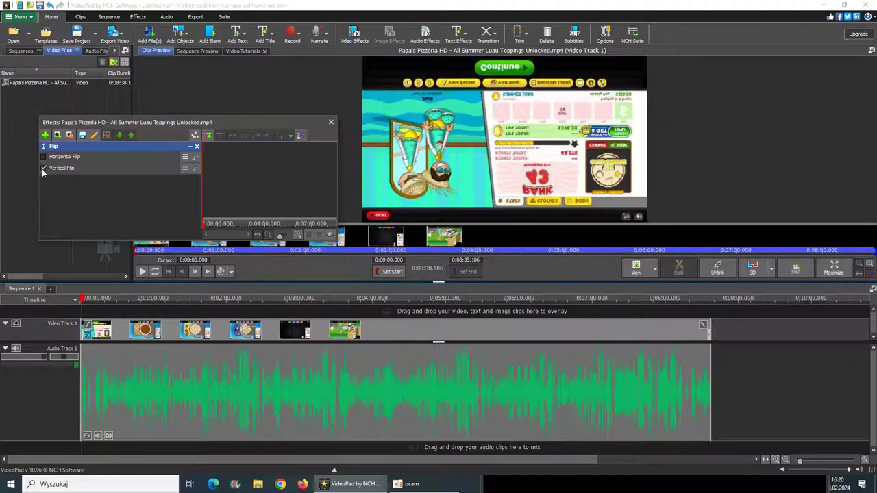
{"action": "left_click", "coordinate": [43, 168]}
Remove the Flip effect from the video clip
{"action": "left_click", "coordinate": [186, 168]}
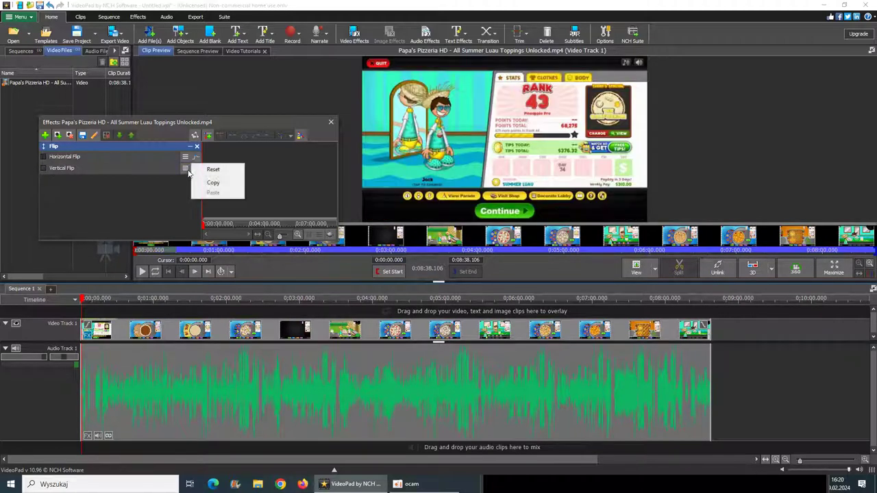
{"action": "left_click", "coordinate": [185, 158]}
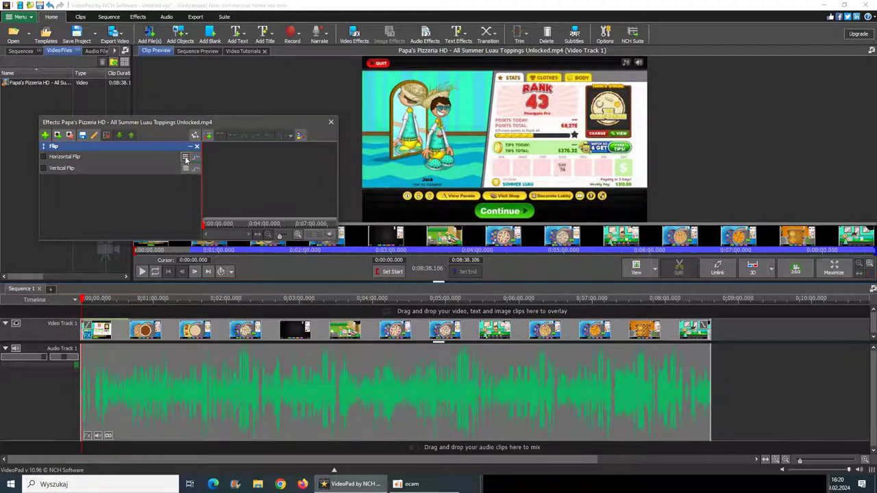
{"action": "left_click", "coordinate": [185, 158]}
{"action": "left_click", "coordinate": [332, 123]}
{"action": "left_click", "coordinate": [332, 123]}
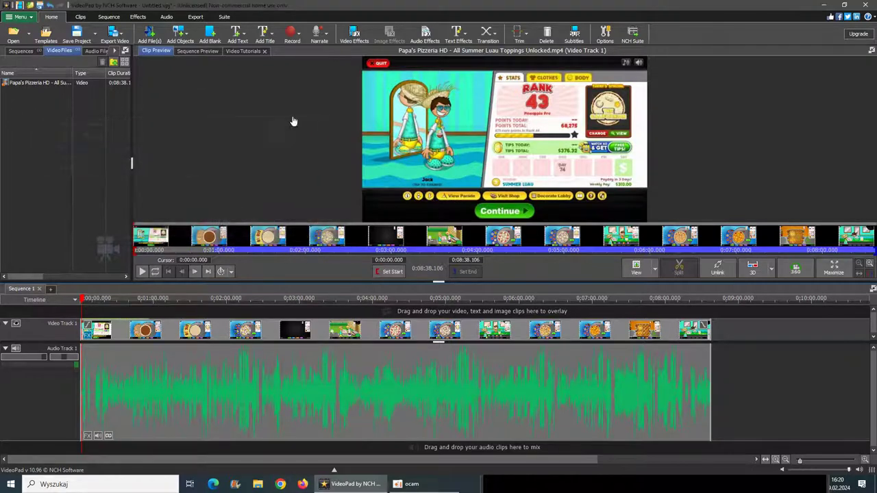
{"action": "left_click", "coordinate": [354, 34]}
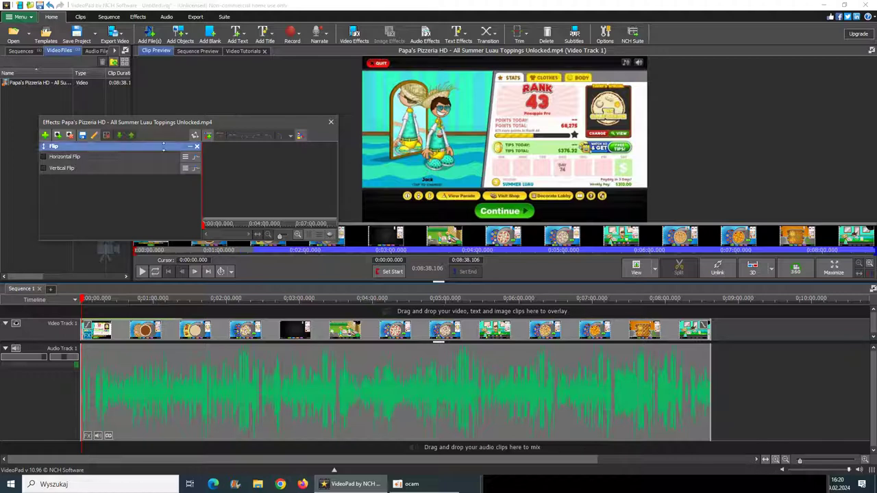
{"action": "left_click", "coordinate": [195, 146]}
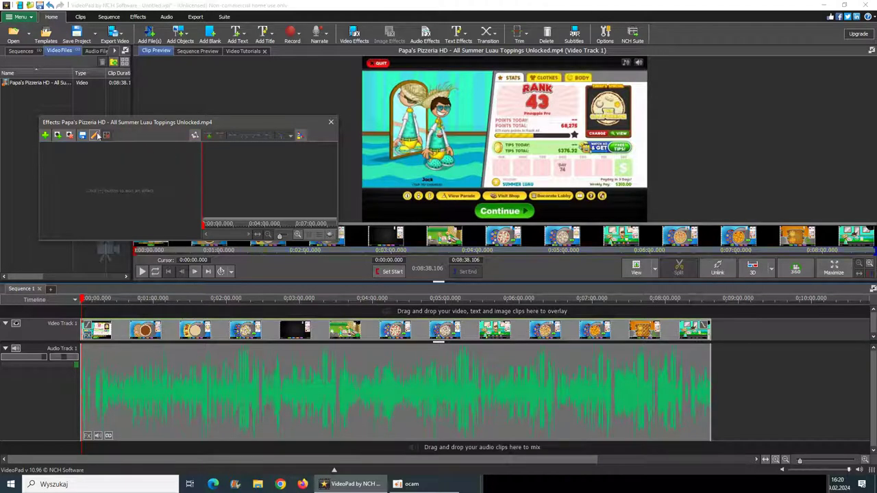
Try the Place in 360 effect on the video clip and remove it
{"action": "left_click", "coordinate": [45, 136]}
{"action": "left_click", "coordinate": [87, 197]}
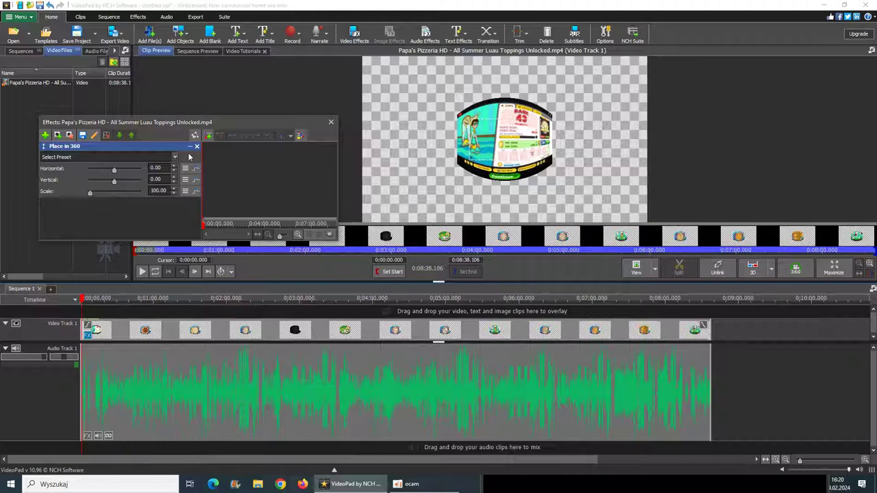
{"action": "left_click", "coordinate": [197, 146]}
Try the Hue effect on the video clip at 360 and 169.20 degrees, and remove it
{"action": "left_click", "coordinate": [45, 135]}
{"action": "scroll", "coordinate": [100, 226], "scroll_direction": "down", "scroll_amount": 2}
{"action": "left_click", "coordinate": [129, 286]}
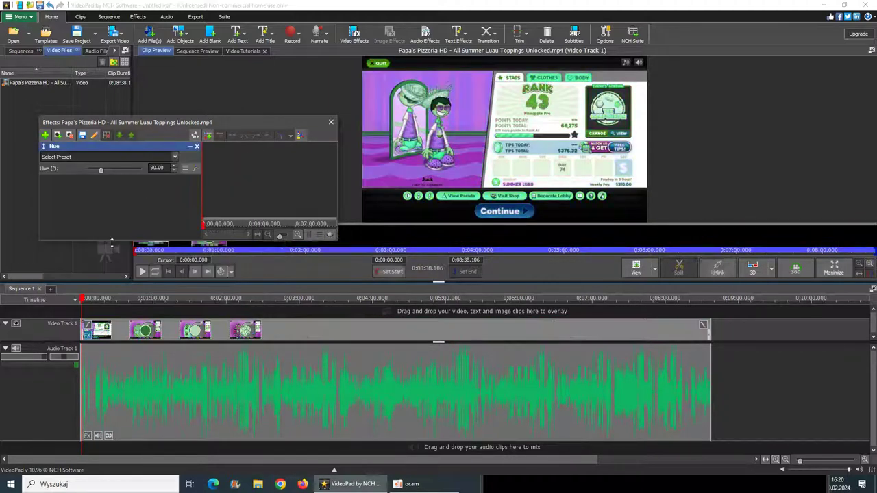
{"action": "left_click_drag", "start_coordinate": [101, 170], "coordinate": [208, 168]}
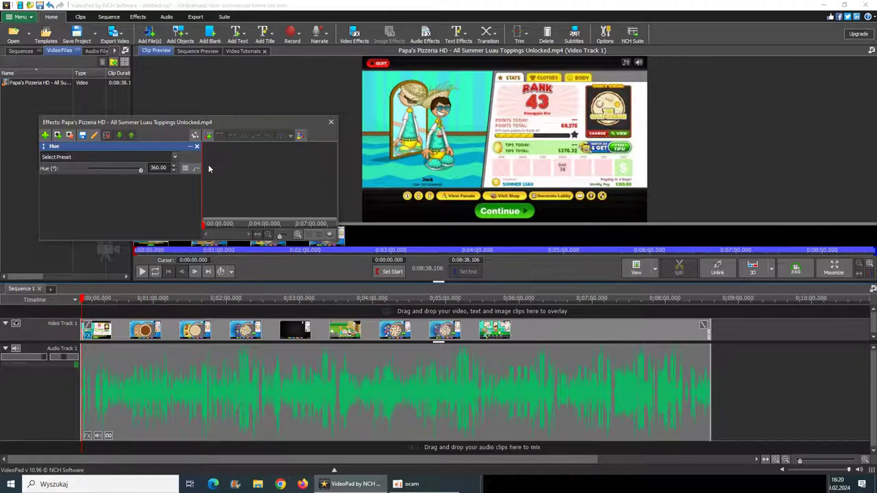
{"action": "left_click", "coordinate": [113, 170]}
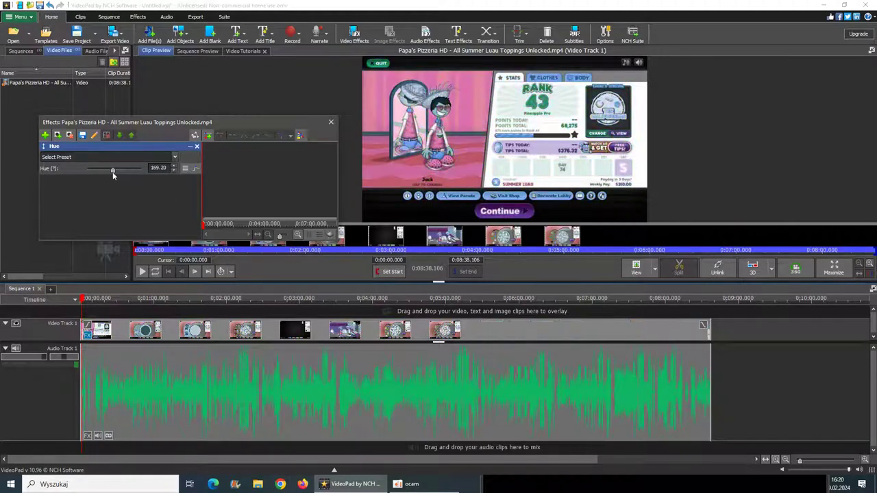
{"action": "left_click", "coordinate": [196, 146]}
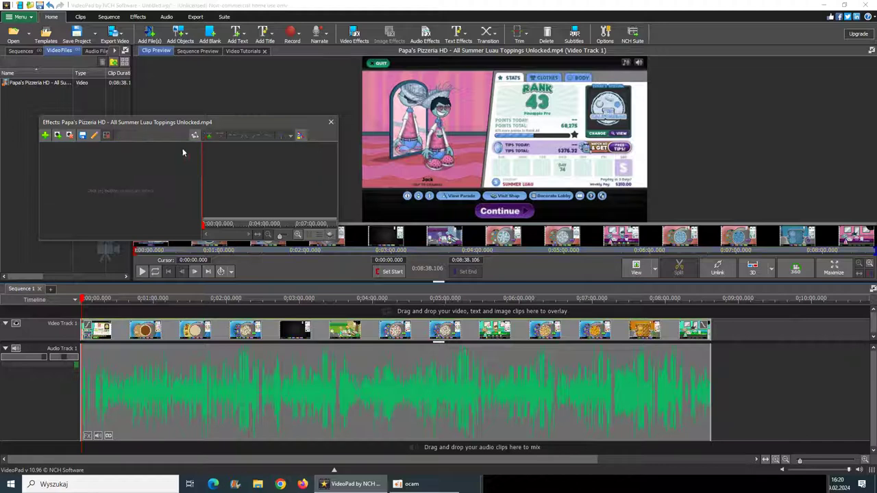
Apply the Nocturnal filter to the video clip and start its preview playback
{"action": "left_click", "coordinate": [44, 135]}
{"action": "scroll", "coordinate": [154, 259], "scroll_direction": "down", "scroll_amount": 5}
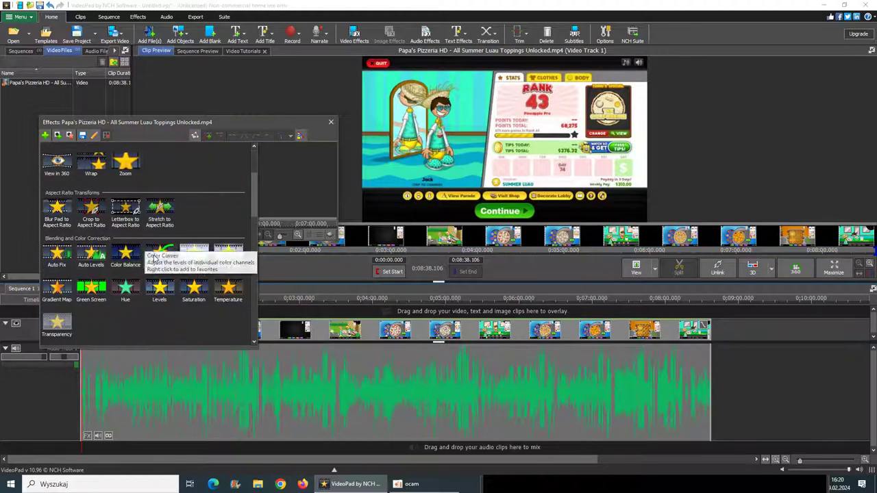
{"action": "scroll", "coordinate": [154, 259], "scroll_direction": "down", "scroll_amount": 4}
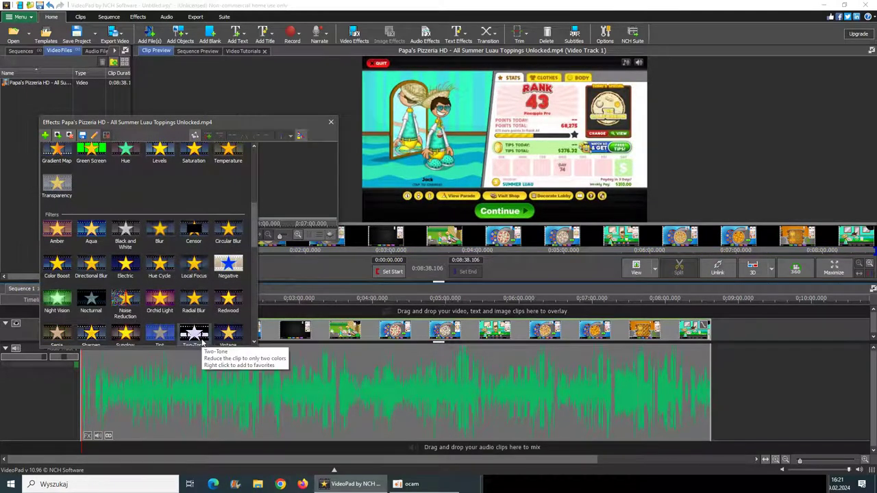
{"action": "scroll", "coordinate": [202, 343], "scroll_direction": "down", "scroll_amount": 3}
{"action": "scroll", "coordinate": [209, 325], "scroll_direction": "down", "scroll_amount": 1}
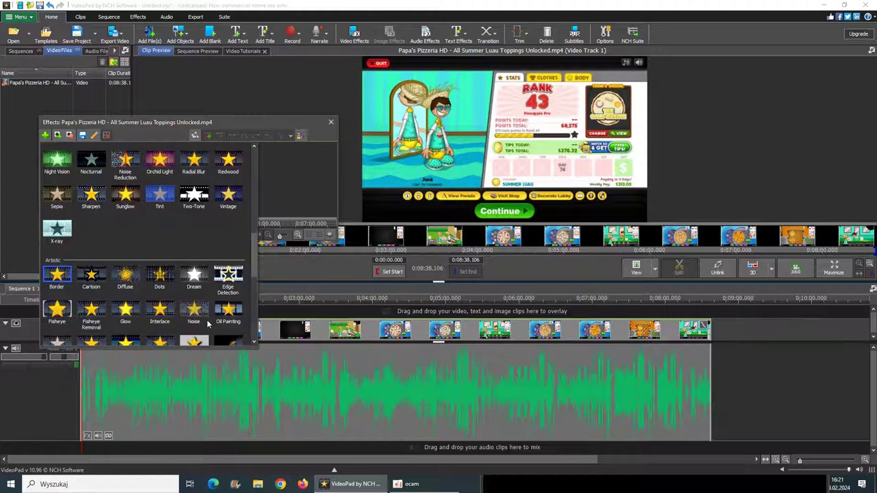
{"action": "left_click", "coordinate": [92, 161]}
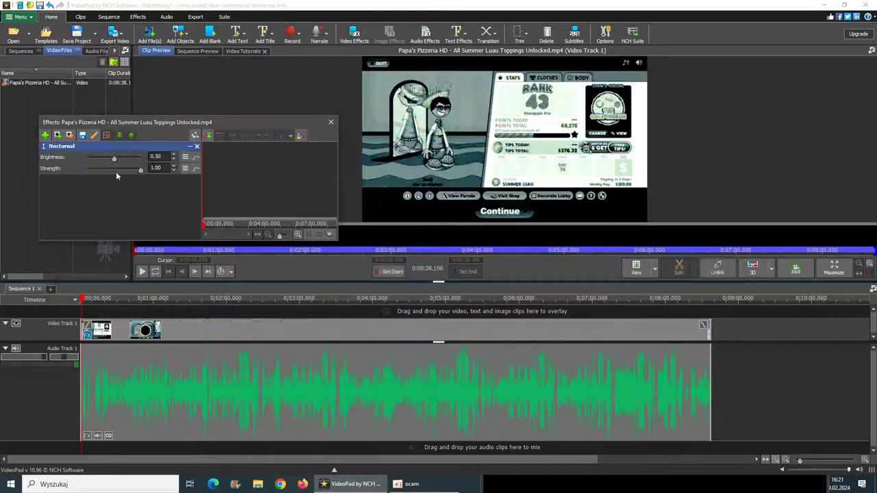
{"action": "left_click", "coordinate": [168, 142]}
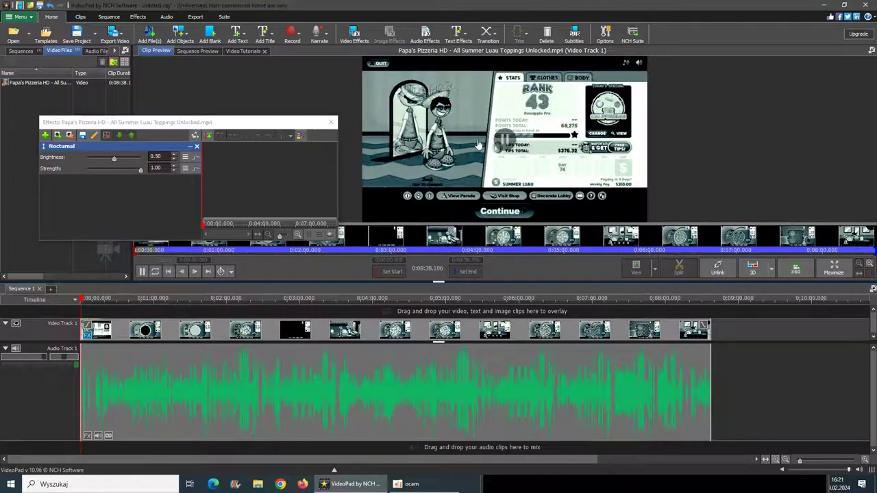
Try the Nocturnal filter at 0.41 brightness and 0.69 strength, and remove it from the video clip
{"action": "mouse_move", "coordinate": [115, 164]}
{"action": "left_mouse_down"}
{"action": "mouse_move", "coordinate": [102, 166]}
{"action": "mouse_move", "coordinate": [109, 160]}
{"action": "left_mouse_up"}
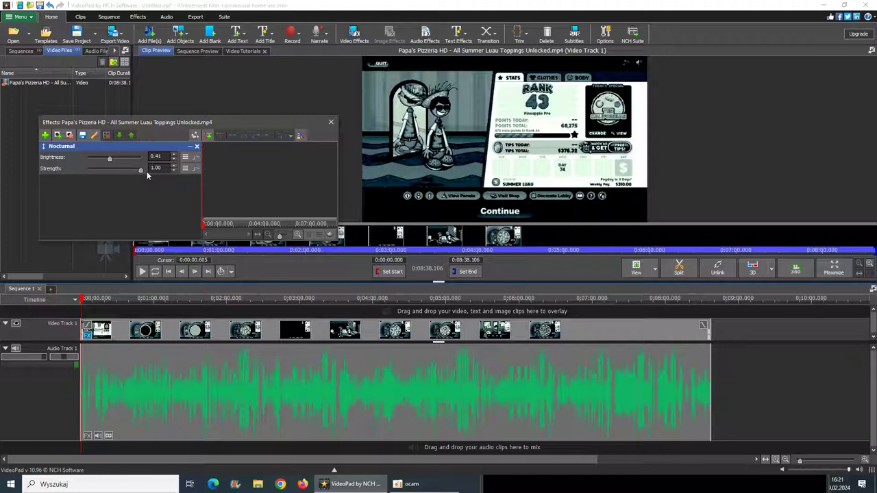
{"action": "left_click_drag", "start_coordinate": [137, 172], "coordinate": [126, 171]}
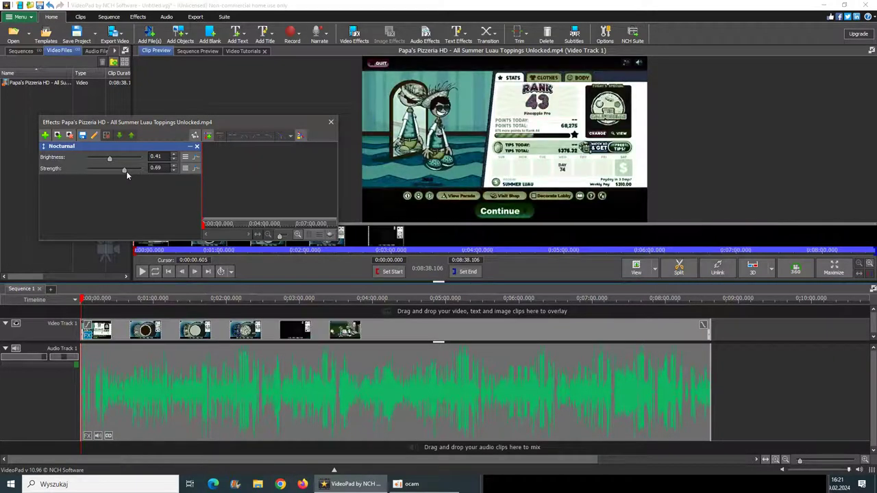
{"action": "left_click", "coordinate": [195, 146]}
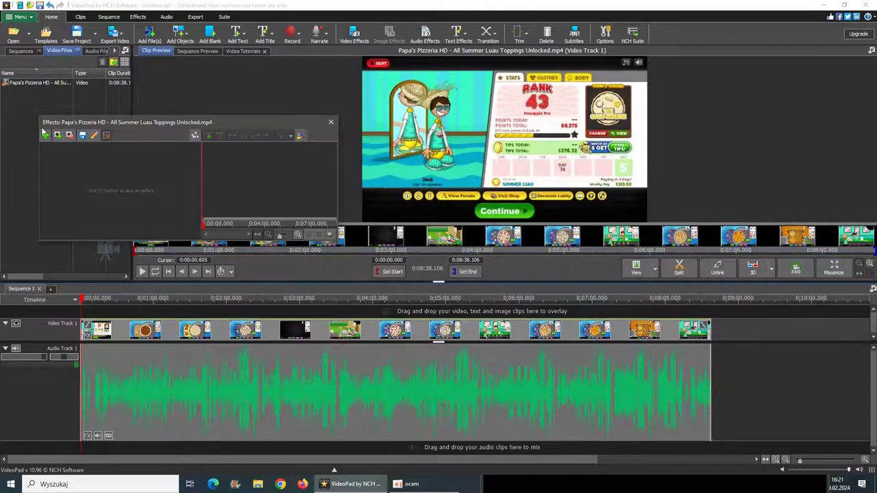
Try the Electric filter on the video clip and remove it
{"action": "left_click", "coordinate": [46, 135]}
{"action": "scroll", "coordinate": [140, 290], "scroll_direction": "down", "scroll_amount": 5}
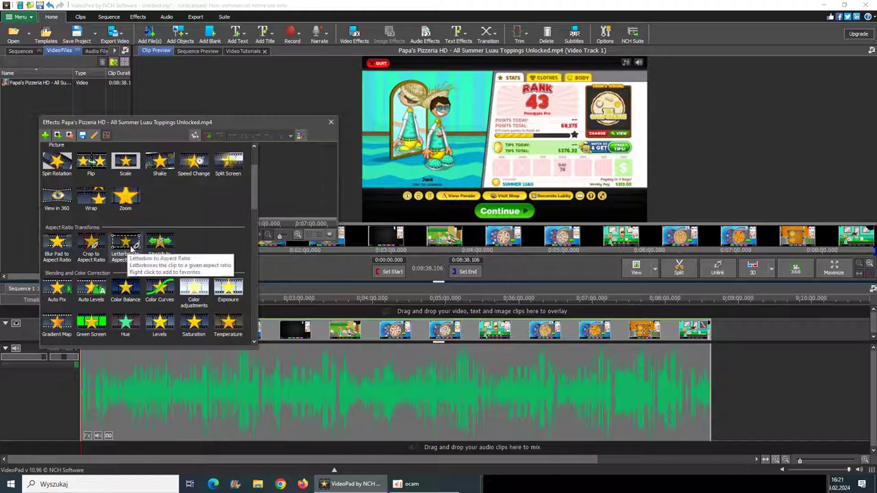
{"action": "scroll", "coordinate": [141, 294], "scroll_direction": "down", "scroll_amount": 3}
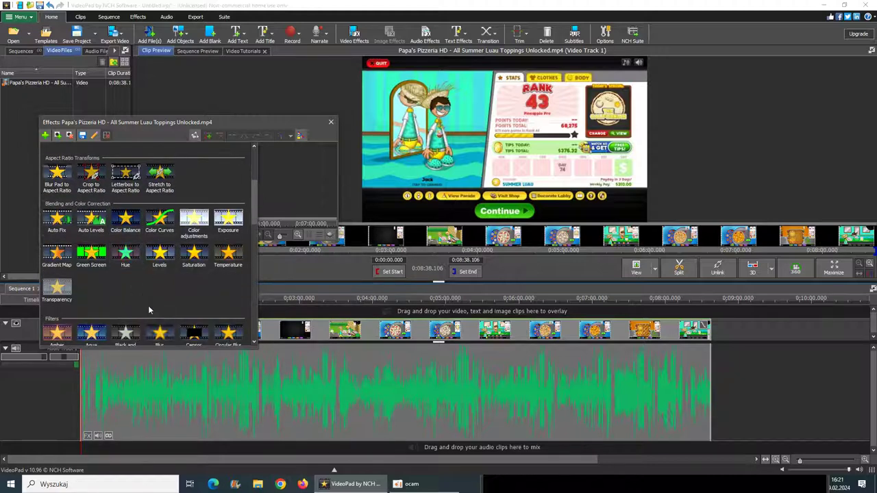
{"action": "left_click", "coordinate": [125, 332]}
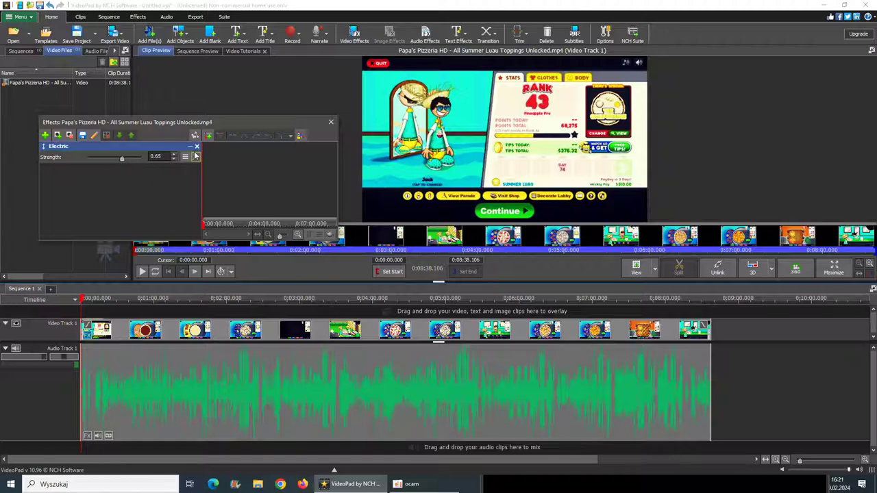
{"action": "left_click", "coordinate": [197, 147]}
Try the Black and White filter on the video clip and remove it
{"action": "left_click", "coordinate": [45, 136]}
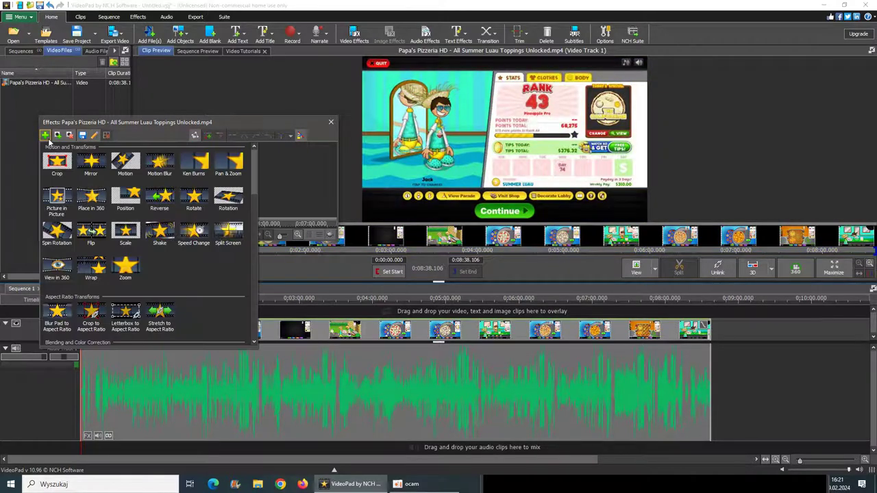
{"action": "scroll", "coordinate": [111, 236], "scroll_direction": "down", "scroll_amount": 5}
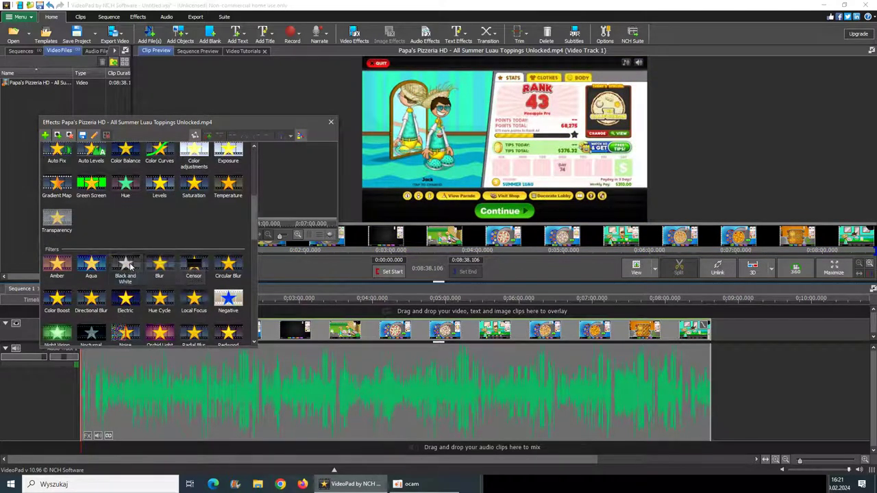
{"action": "left_click", "coordinate": [127, 263]}
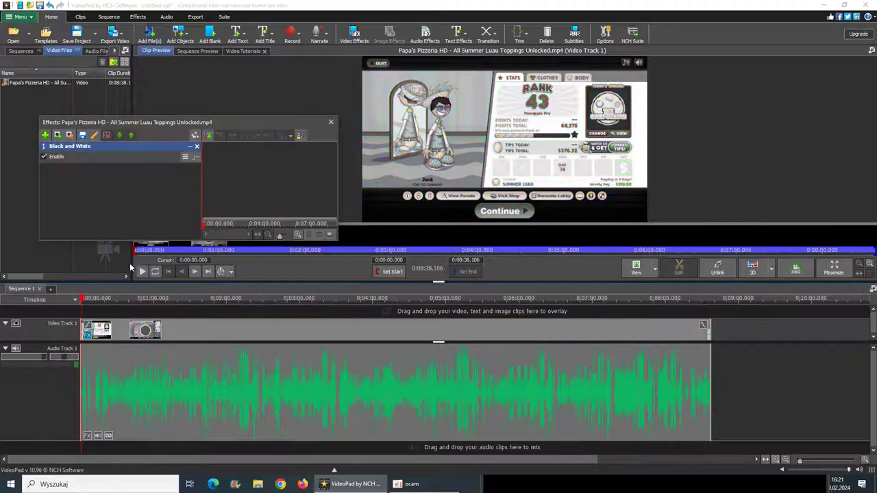
{"action": "left_click", "coordinate": [196, 146]}
Apply the Censor filter to the video clip
{"action": "left_click", "coordinate": [46, 135]}
{"action": "scroll", "coordinate": [130, 274], "scroll_direction": "down", "scroll_amount": 2}
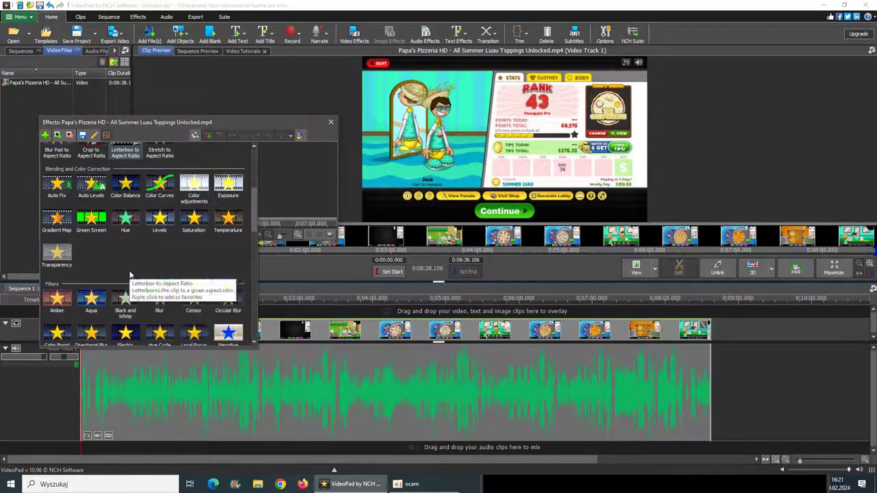
{"action": "scroll", "coordinate": [157, 260], "scroll_direction": "down", "scroll_amount": 2}
{"action": "left_click", "coordinate": [194, 264]}
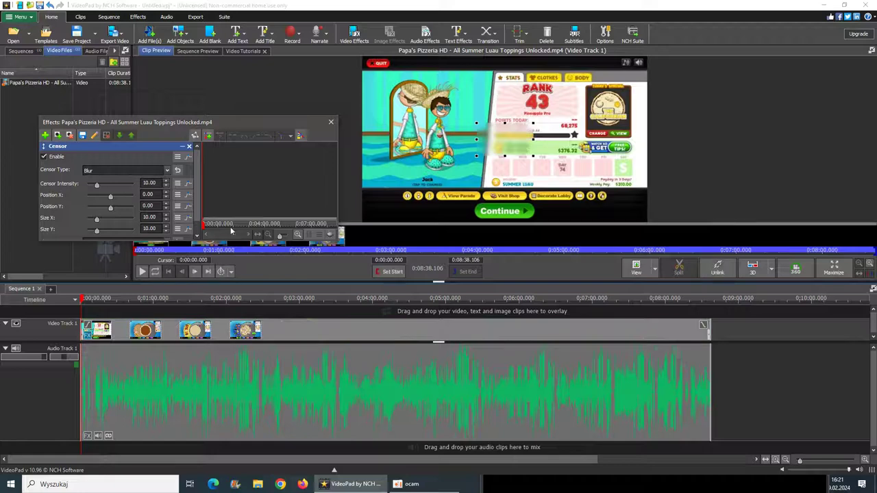
Set the Censor type to Black with an intensity of 50, and place its box over the character's lower body
{"action": "left_click", "coordinate": [166, 172]}
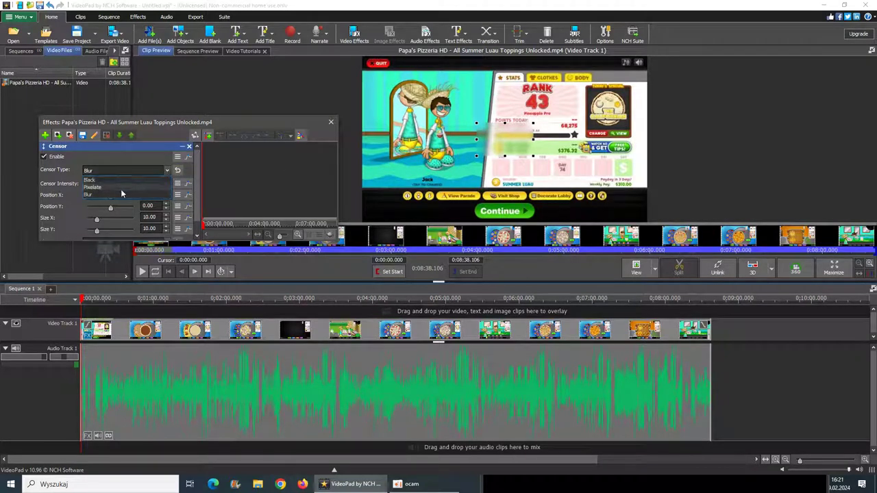
{"action": "left_click", "coordinate": [92, 179]}
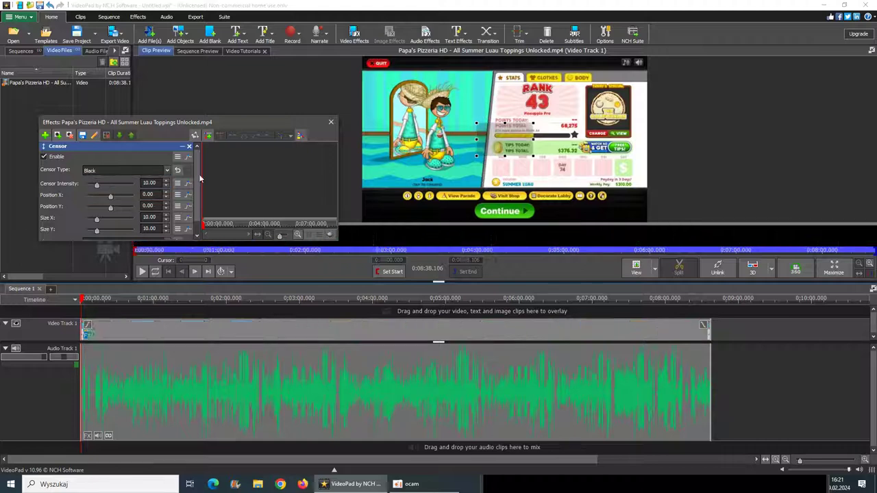
{"action": "left_click_drag", "start_coordinate": [491, 139], "coordinate": [427, 151]}
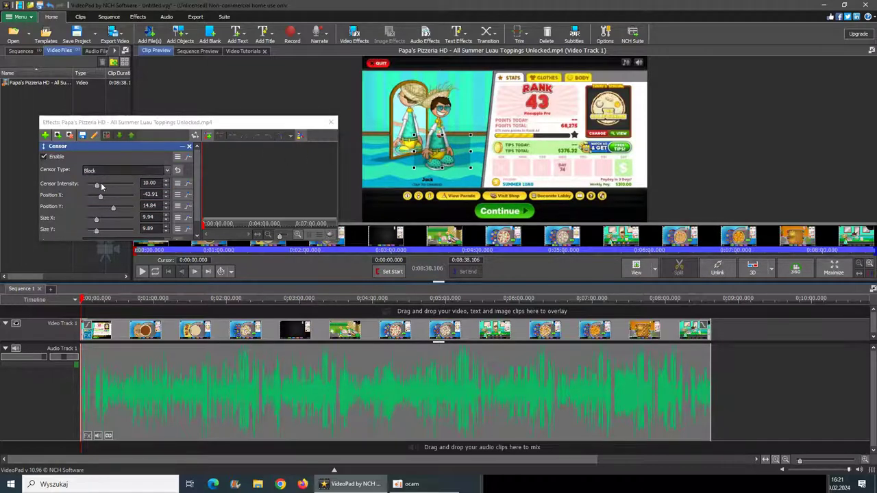
{"action": "left_click_drag", "start_coordinate": [98, 186], "coordinate": [133, 185]}
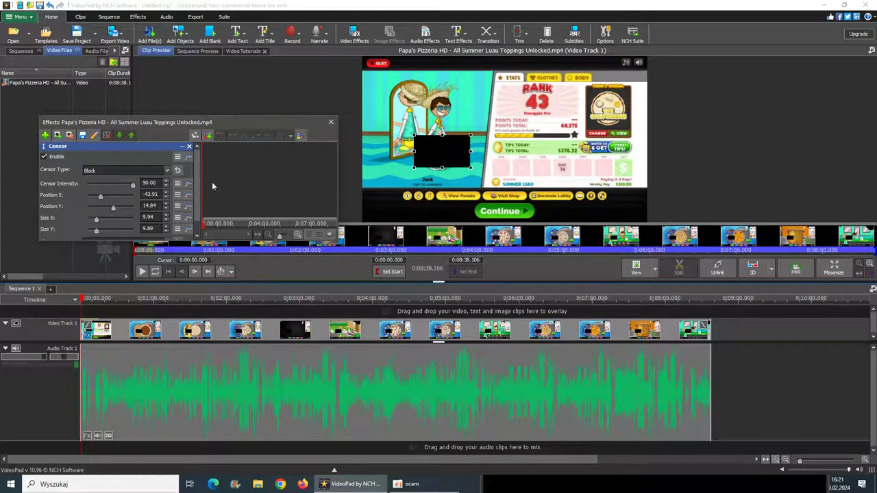
Shrink the censor rectangle over the character's legs to a size of about 7.13 by 4.12
{"action": "scroll", "coordinate": [197, 185], "scroll_direction": "down", "scroll_amount": 1}
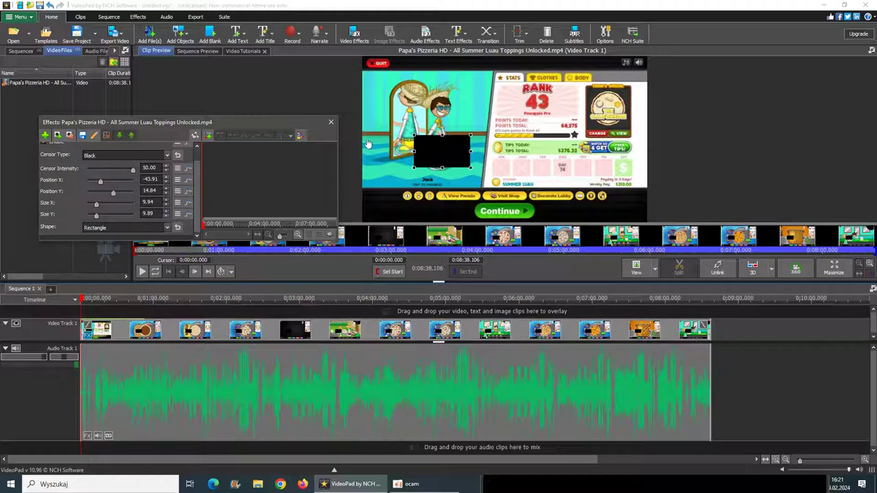
{"action": "left_click_drag", "start_coordinate": [435, 167], "coordinate": [442, 159]}
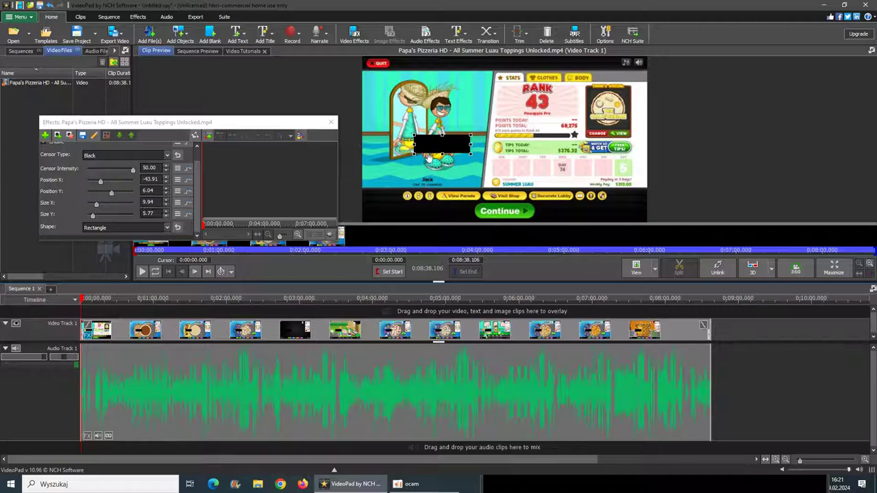
{"action": "left_click_drag", "start_coordinate": [425, 141], "coordinate": [439, 160]}
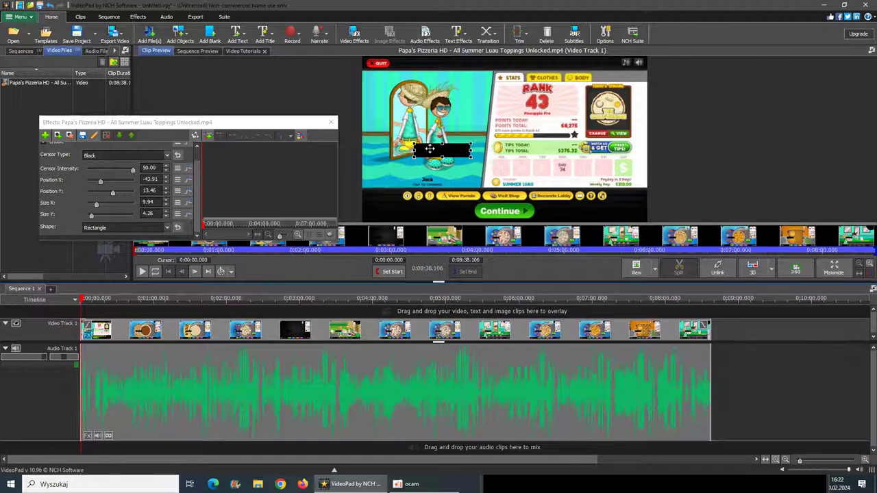
{"action": "left_click_drag", "start_coordinate": [430, 149], "coordinate": [420, 164]}
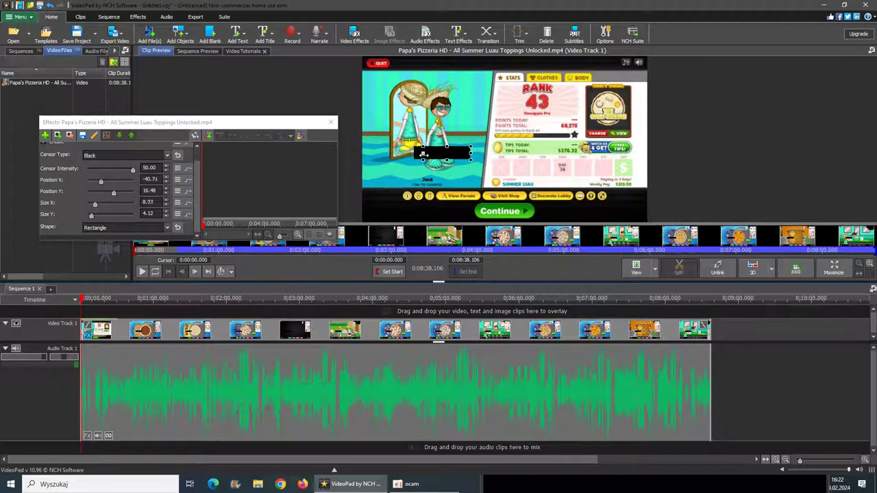
{"action": "left_click_drag", "start_coordinate": [424, 154], "coordinate": [433, 155]}
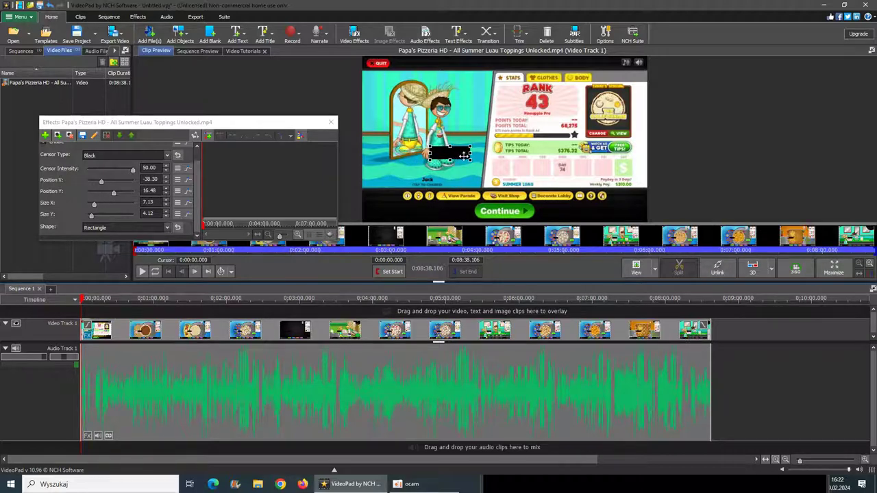
Preview the censored clip briefly, narrow the censor rectangle to about 4.17, and remove the Censor effect
{"action": "key", "text": "space"}
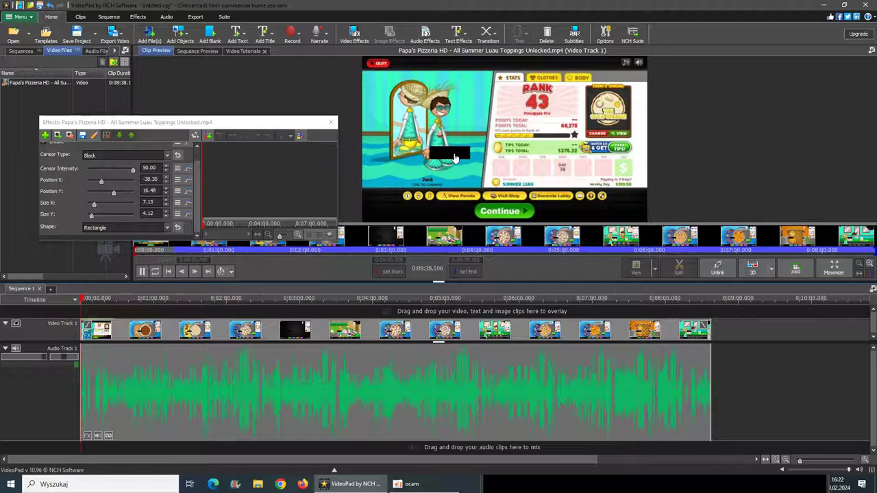
{"action": "key", "text": "space"}
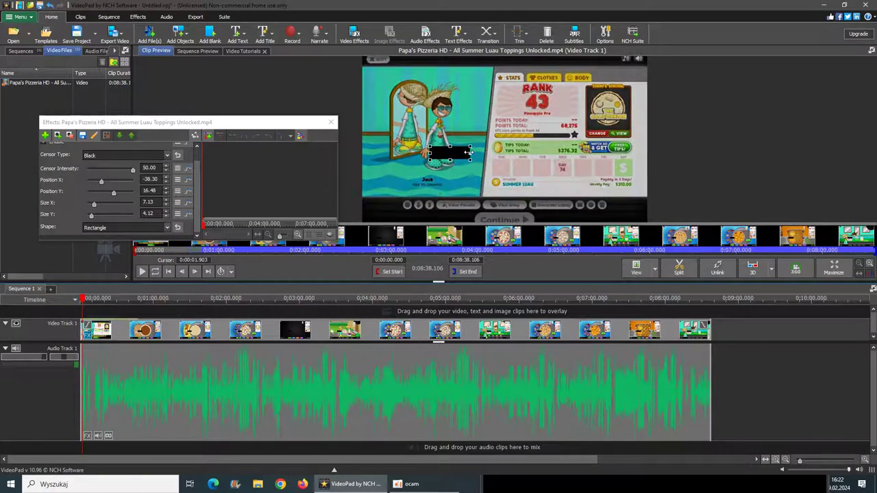
{"action": "left_click_drag", "start_coordinate": [456, 152], "coordinate": [453, 153]}
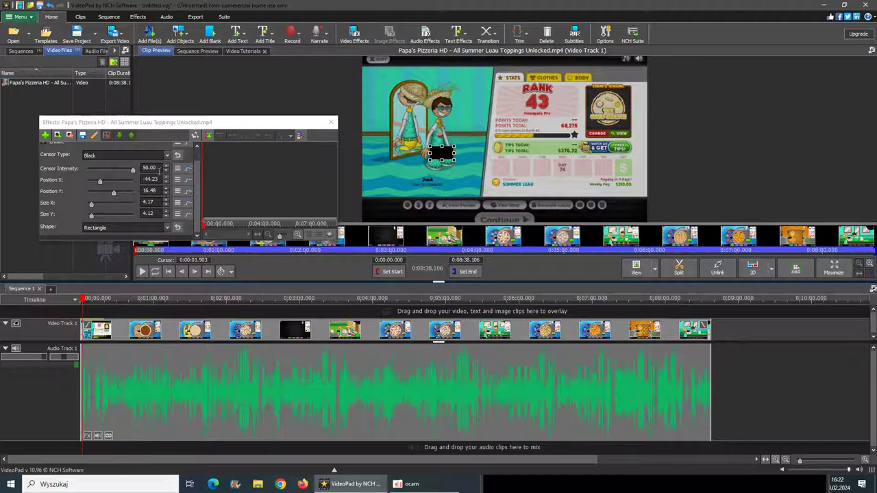
{"action": "scroll", "coordinate": [195, 179], "scroll_direction": "up", "scroll_amount": 1}
{"action": "left_click", "coordinate": [196, 156]}
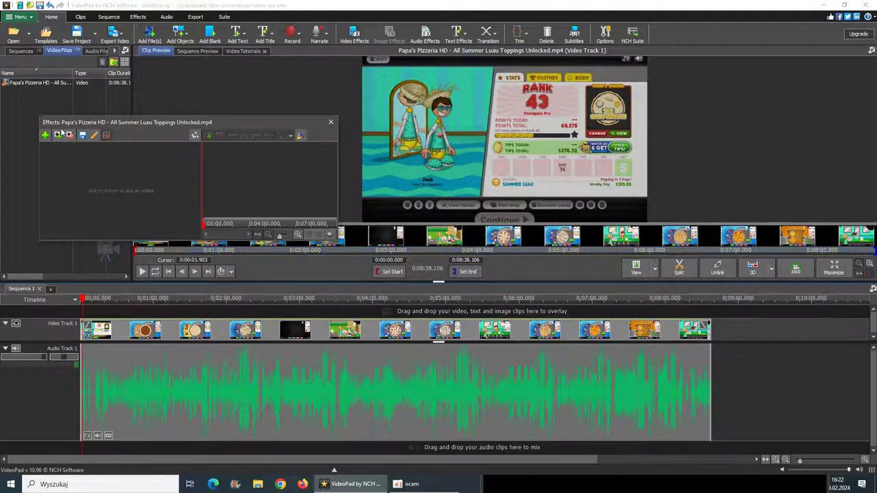
Try the Negative filter on the video clip and remove it
{"action": "left_click", "coordinate": [46, 136]}
{"action": "scroll", "coordinate": [148, 254], "scroll_direction": "down", "scroll_amount": 3}
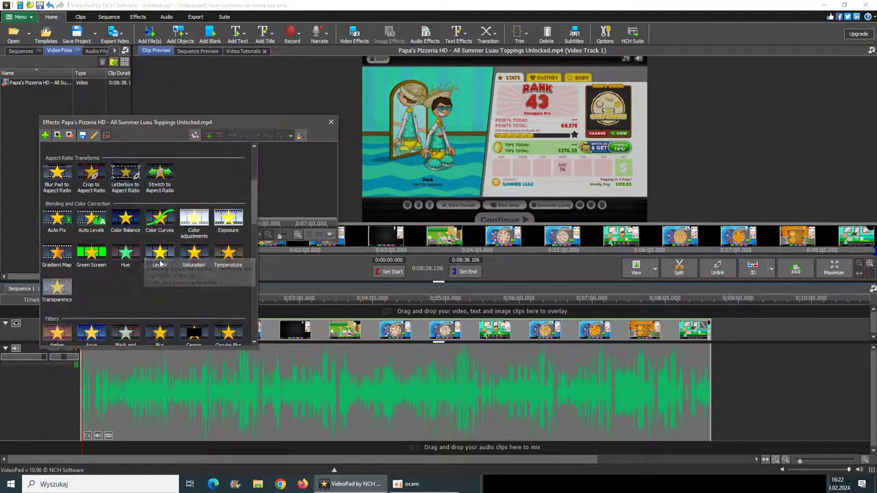
{"action": "scroll", "coordinate": [159, 260], "scroll_direction": "down", "scroll_amount": 1}
{"action": "scroll", "coordinate": [165, 268], "scroll_direction": "down", "scroll_amount": 1}
{"action": "left_click", "coordinate": [229, 302]}
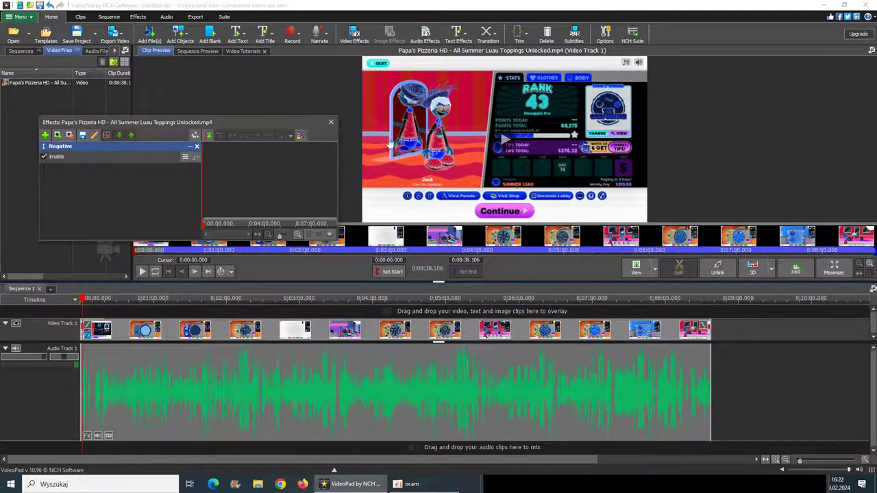
{"action": "left_click", "coordinate": [70, 135]}
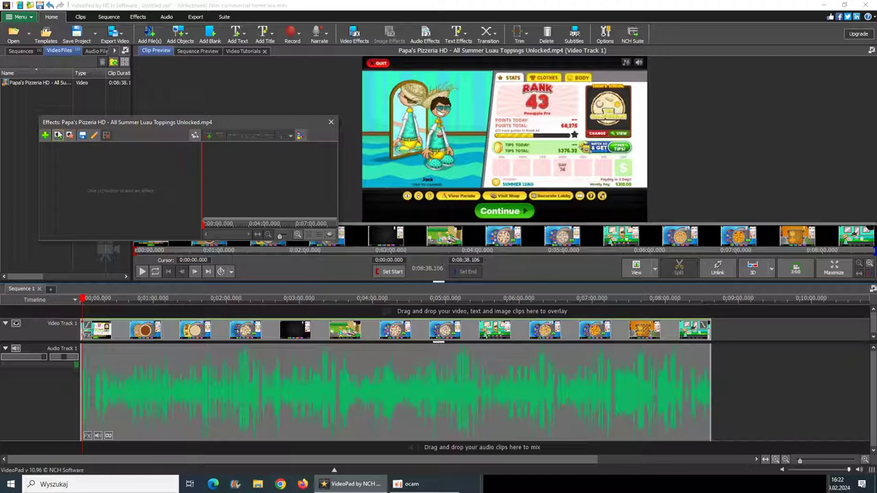
Try the X-ray filter on the video clip, undo it, and close the video effects window
{"action": "left_click", "coordinate": [46, 135]}
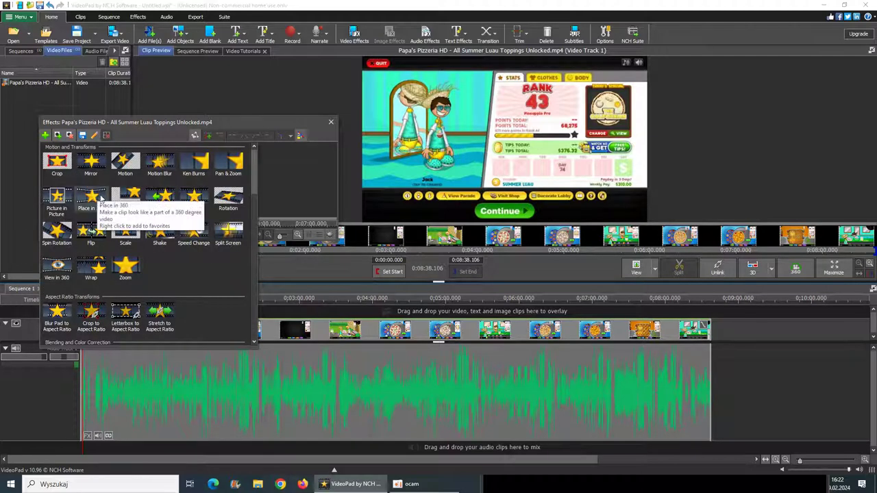
{"action": "scroll", "coordinate": [124, 206], "scroll_direction": "down", "scroll_amount": 3}
{"action": "scroll", "coordinate": [144, 232], "scroll_direction": "down", "scroll_amount": 5}
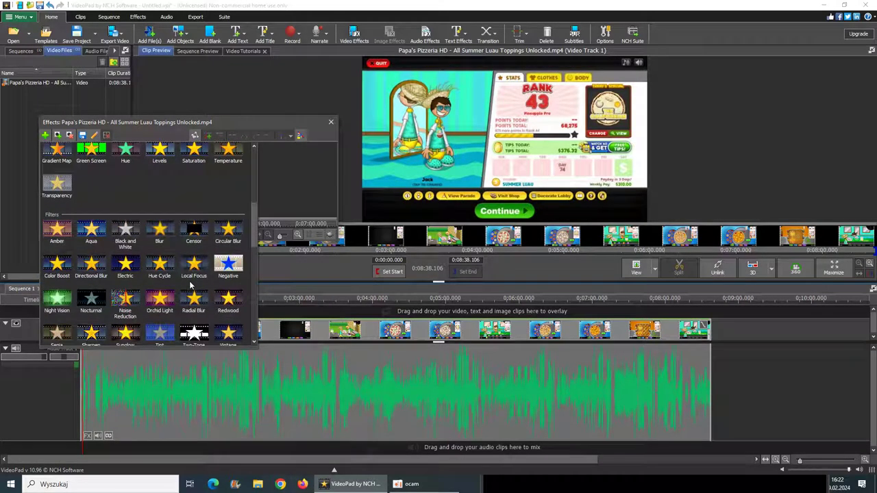
{"action": "left_click", "coordinate": [55, 299]}
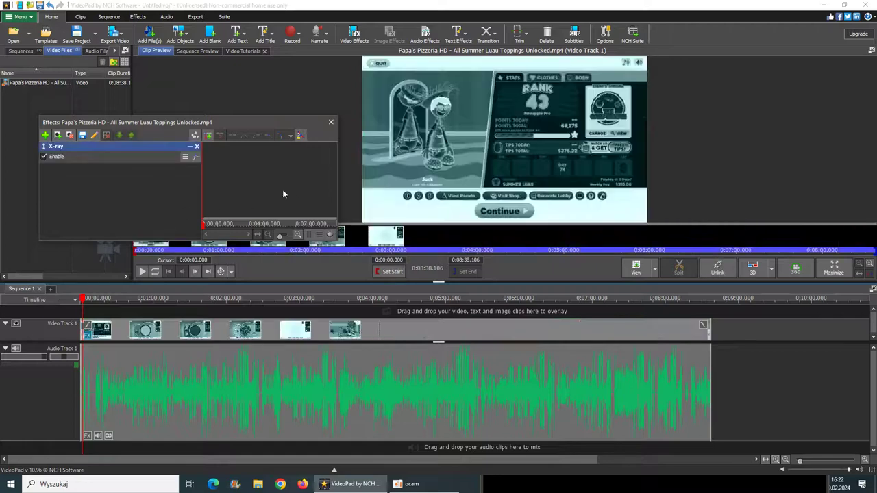
{"action": "key", "text": "ctrl+z"}
{"action": "left_click", "coordinate": [330, 123]}
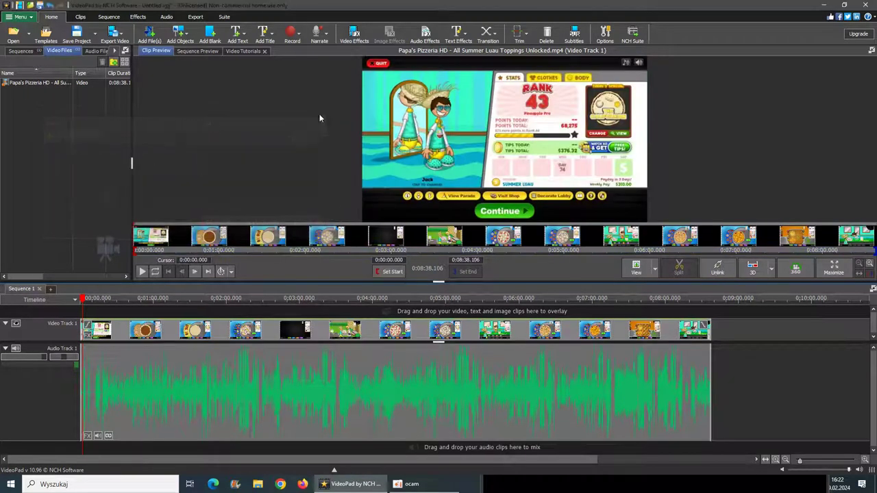
Change the clip's speed to 200% with the Speed Change audio effect and preview the result
{"action": "left_click", "coordinate": [423, 41]}
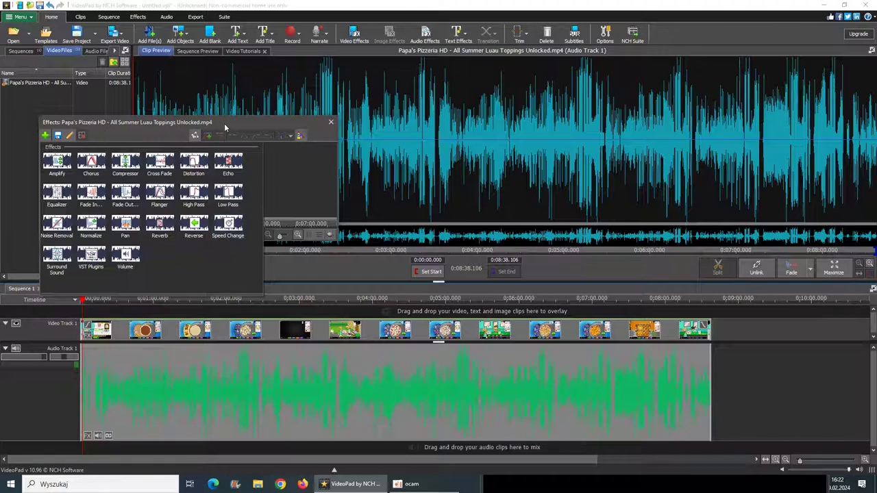
{"action": "left_click", "coordinate": [228, 223]}
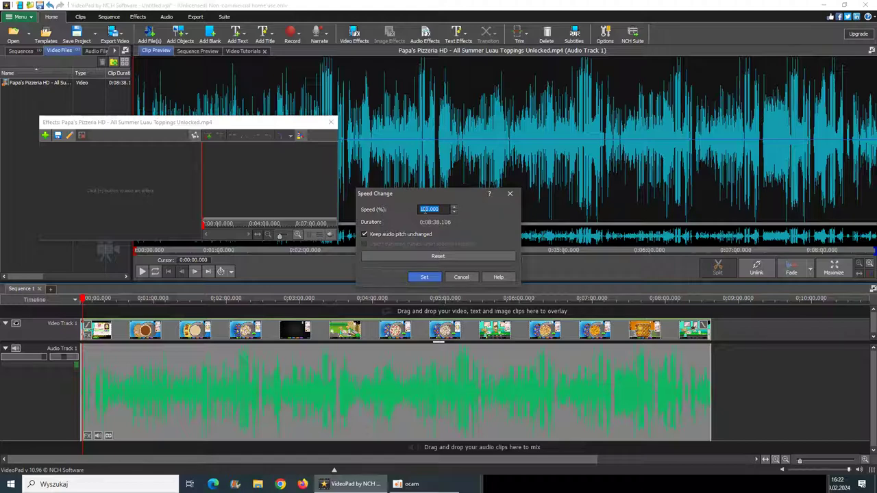
{"action": "key", "text": "BackSpace"}
{"action": "type", "text": "2"}
{"action": "key", "text": "Return"}
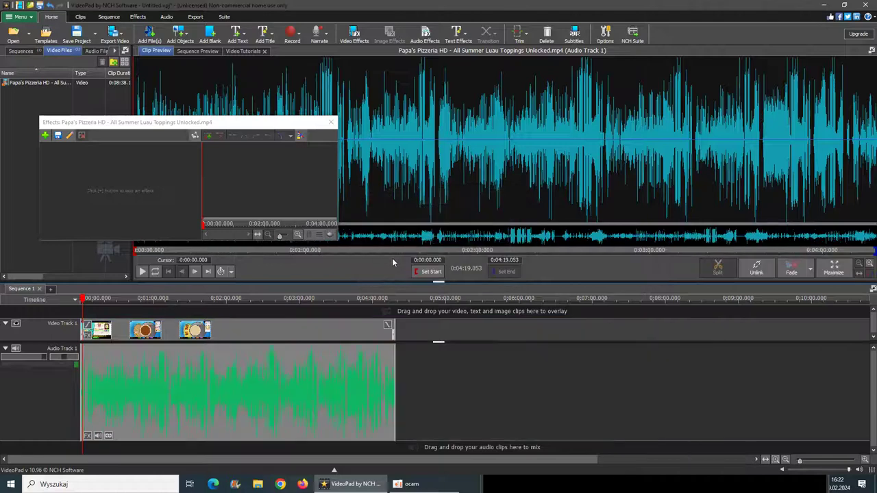
{"action": "left_click", "coordinate": [143, 272]}
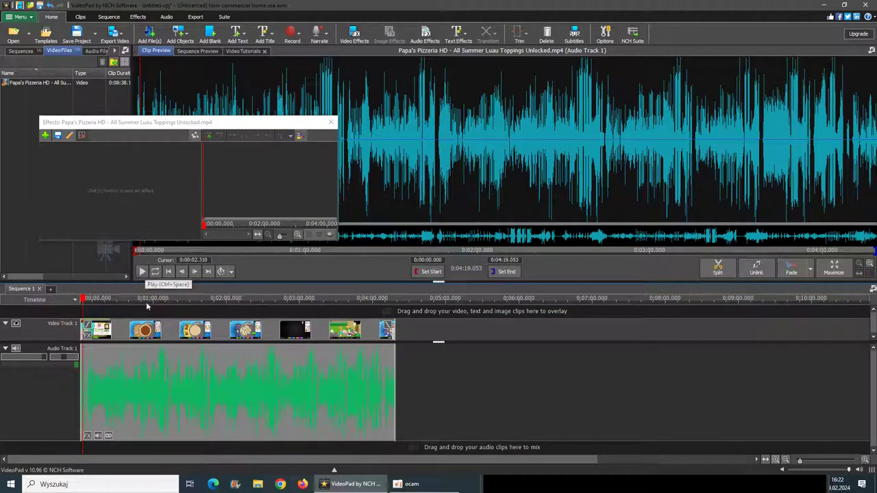
Turn off keeping the audio pitch unchanged in the clip's 200% Speed Change and preview the result
{"action": "right_click", "coordinate": [143, 368]}
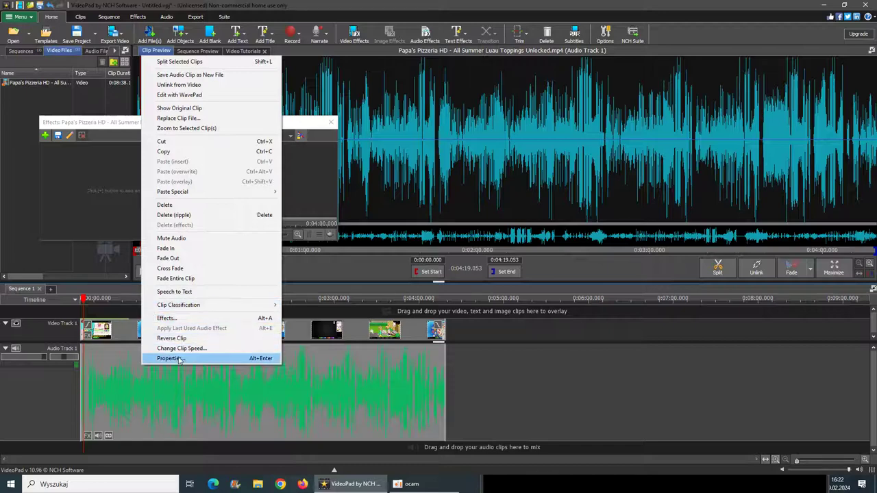
{"action": "left_click", "coordinate": [128, 368]}
{"action": "right_click", "coordinate": [126, 373]}
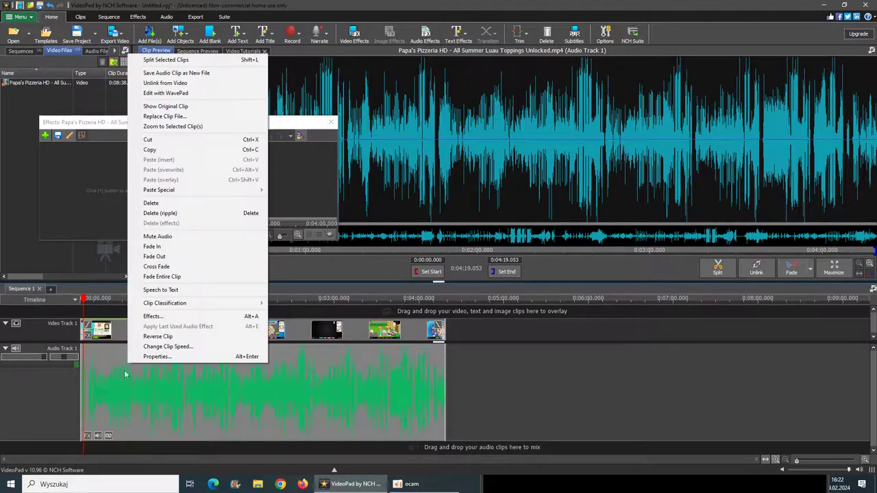
{"action": "left_click", "coordinate": [89, 437]}
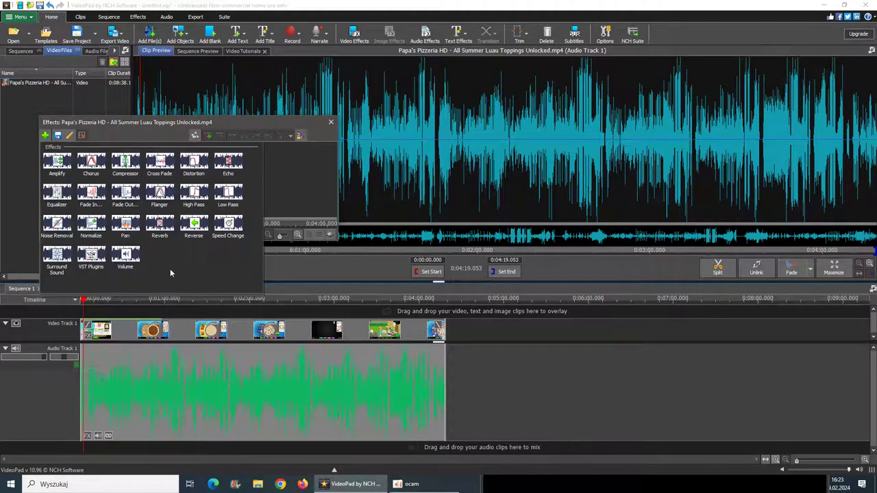
{"action": "left_click", "coordinate": [229, 233]}
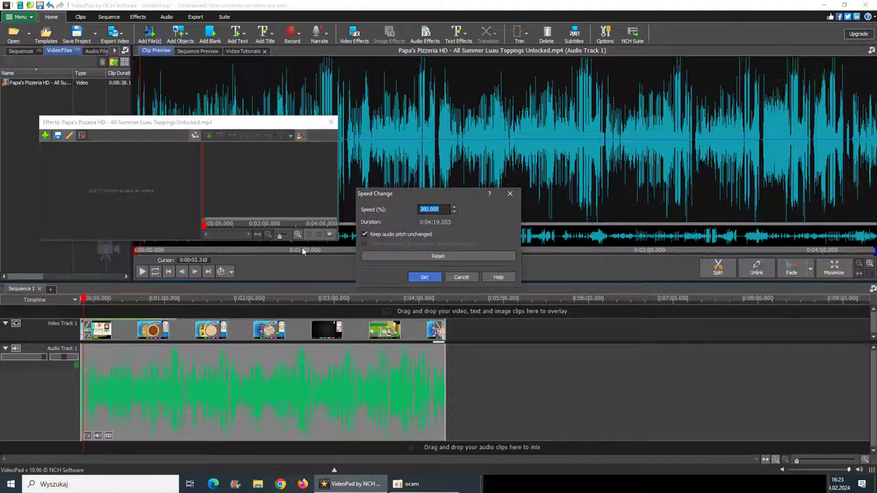
{"action": "left_click", "coordinate": [419, 278]}
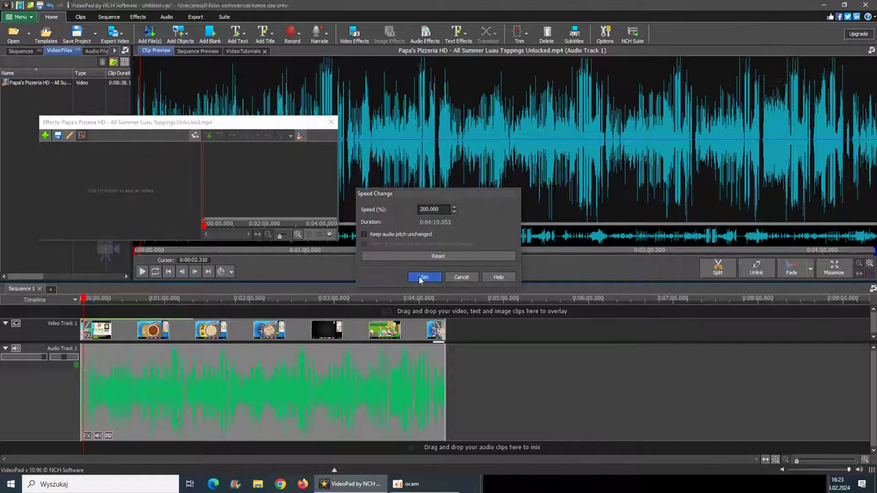
{"action": "left_click", "coordinate": [142, 273]}
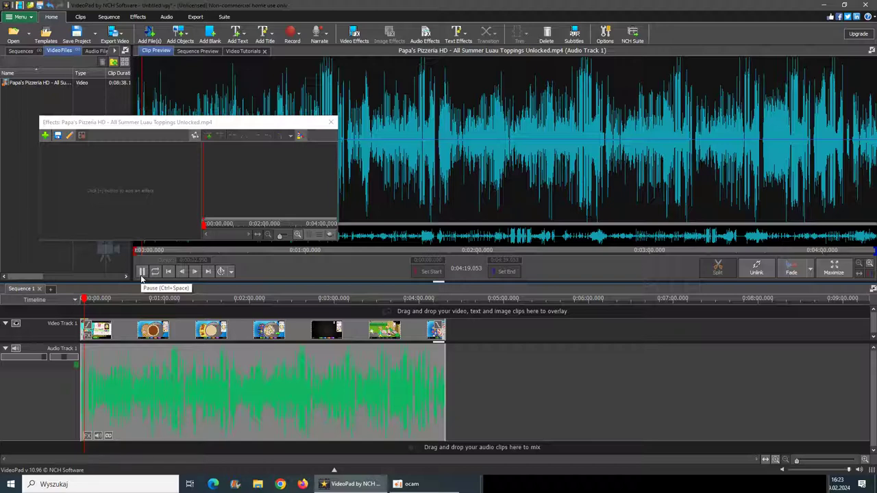
{"action": "left_click", "coordinate": [142, 272]}
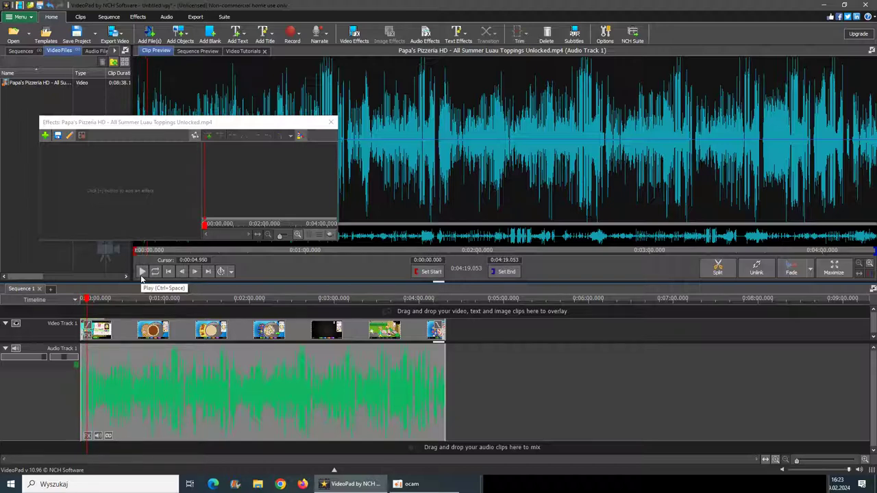
Try resetting the clip's Speed Change settings and preview the clip
{"action": "right_click", "coordinate": [156, 376]}
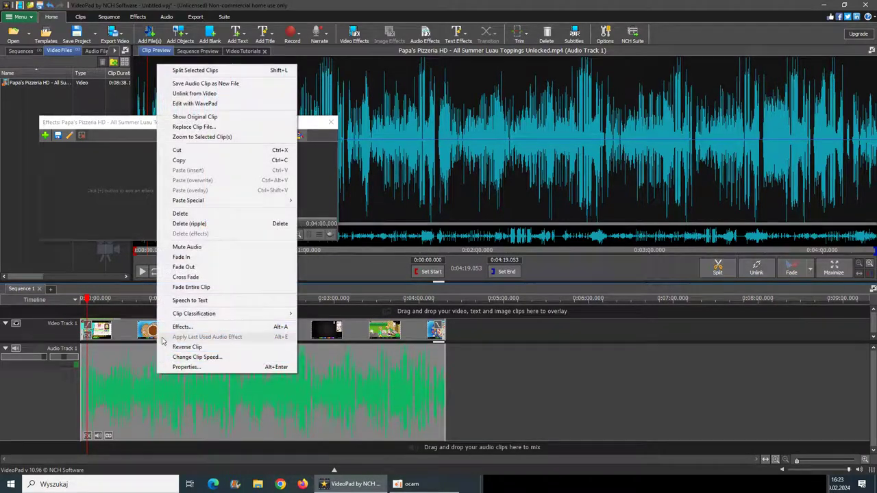
{"action": "left_click", "coordinate": [87, 438]}
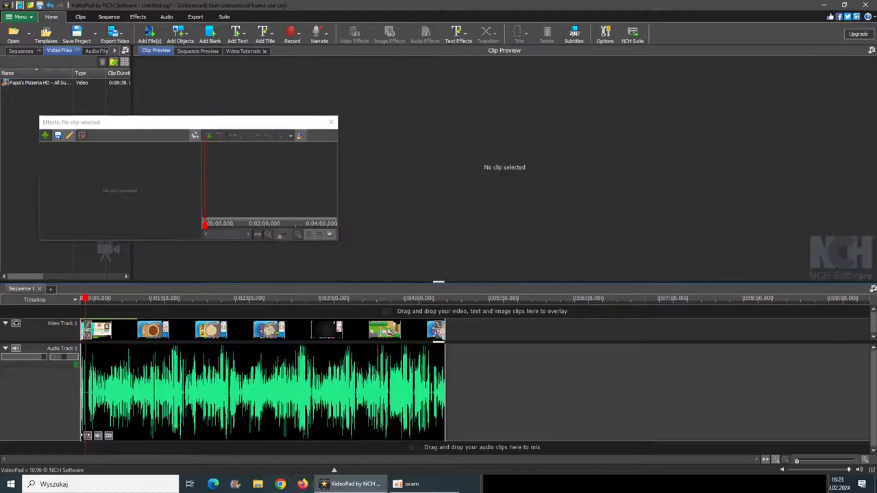
{"action": "left_click", "coordinate": [89, 439]}
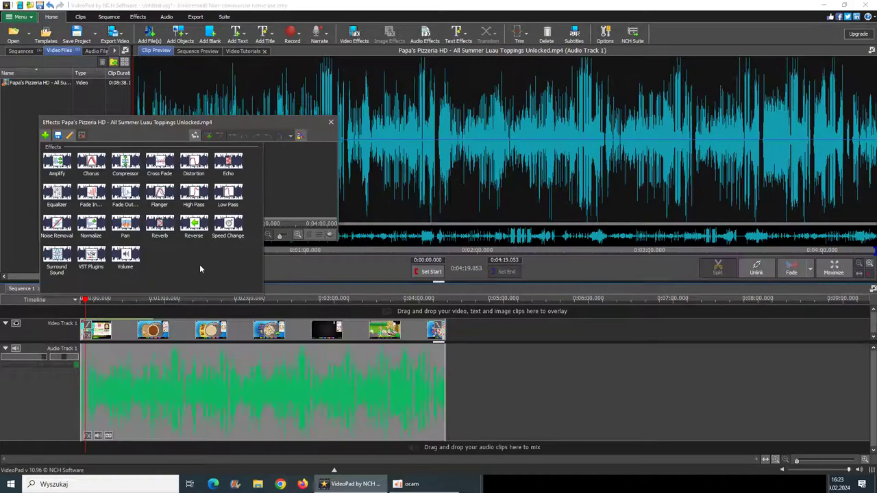
{"action": "left_click", "coordinate": [223, 234]}
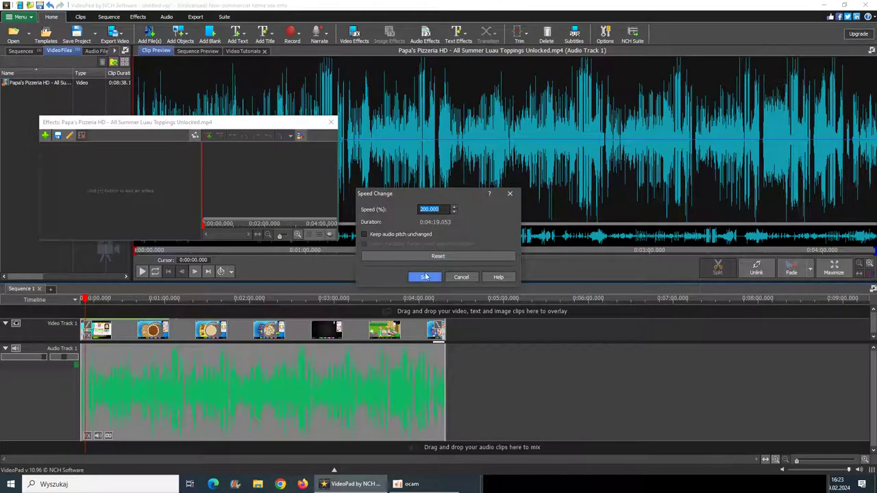
{"action": "left_click", "coordinate": [439, 257]}
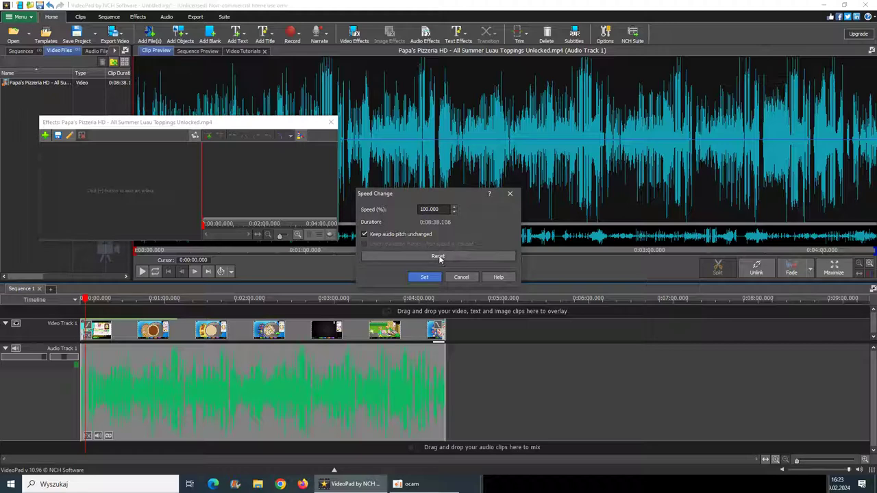
{"action": "left_click", "coordinate": [510, 194]}
{"action": "left_click", "coordinate": [44, 135]}
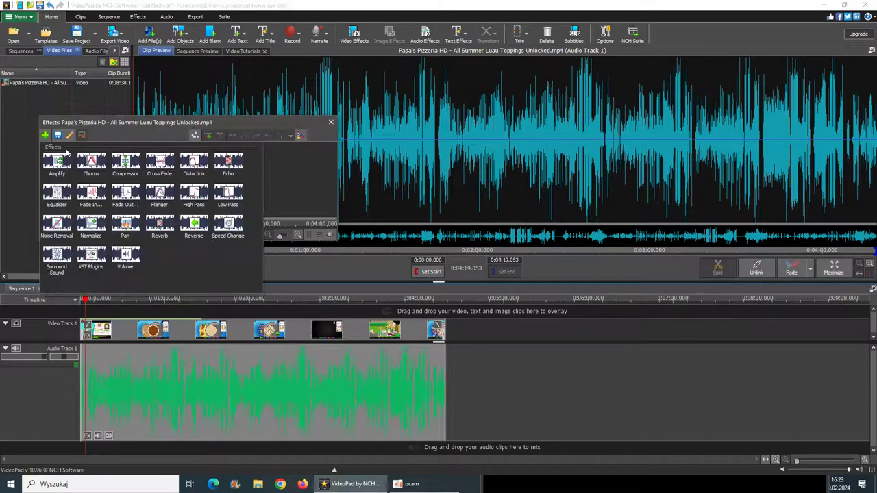
{"action": "key", "text": "Escape"}
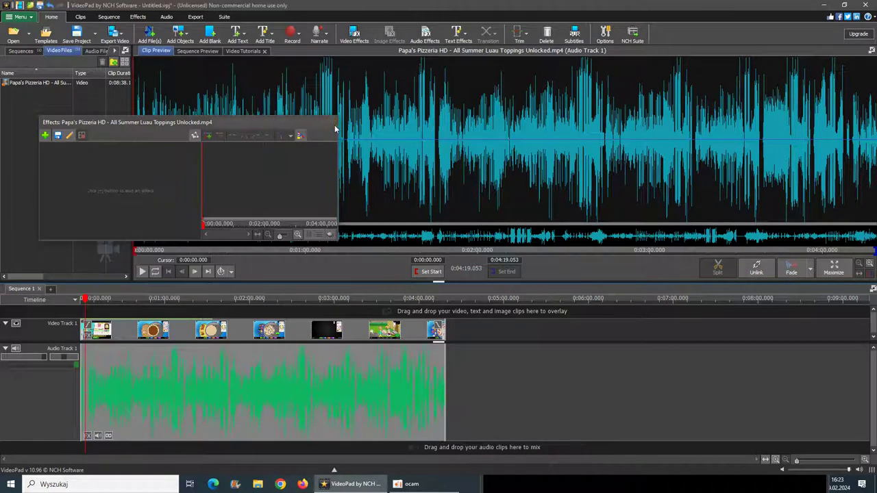
{"action": "key", "text": "Escape"}
{"action": "left_click", "coordinate": [142, 272]}
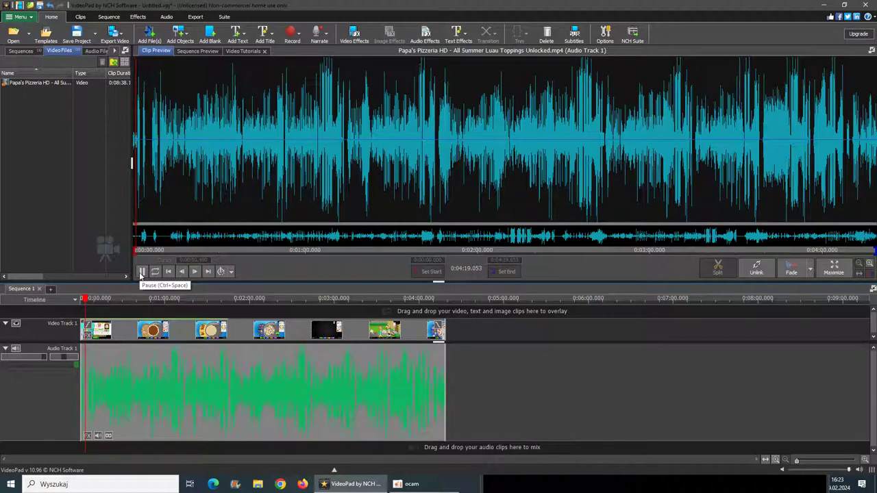
{"action": "left_click", "coordinate": [142, 272]}
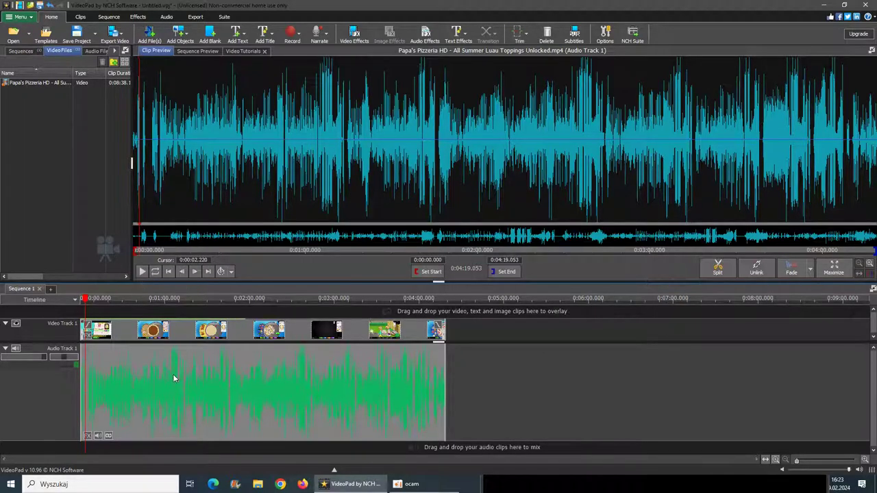
Start a new blank project
{"action": "right_click", "coordinate": [173, 374]}
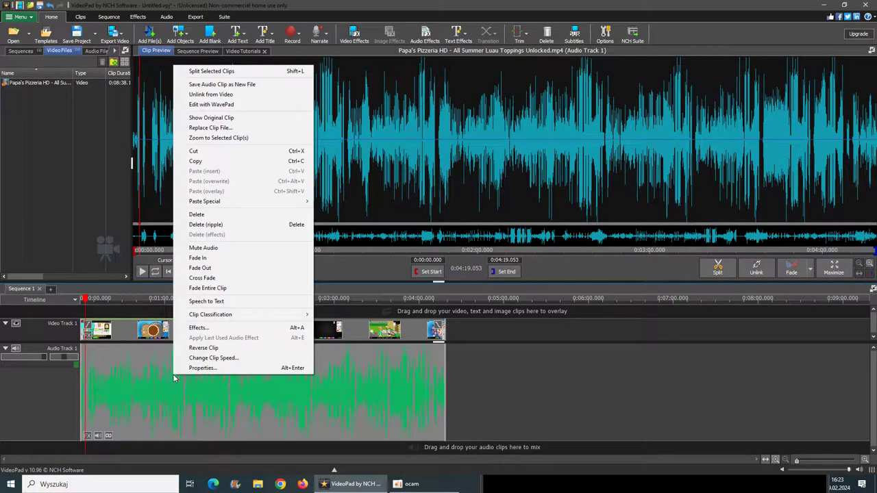
{"action": "left_click", "coordinate": [24, 41]}
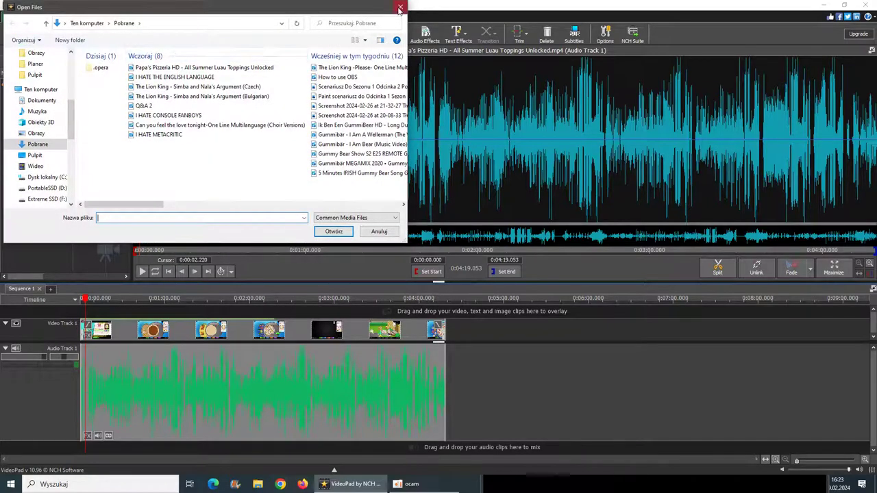
{"action": "left_click", "coordinate": [401, 9]}
{"action": "left_click", "coordinate": [19, 16]}
{"action": "mouse_move", "coordinate": [39, 28]}
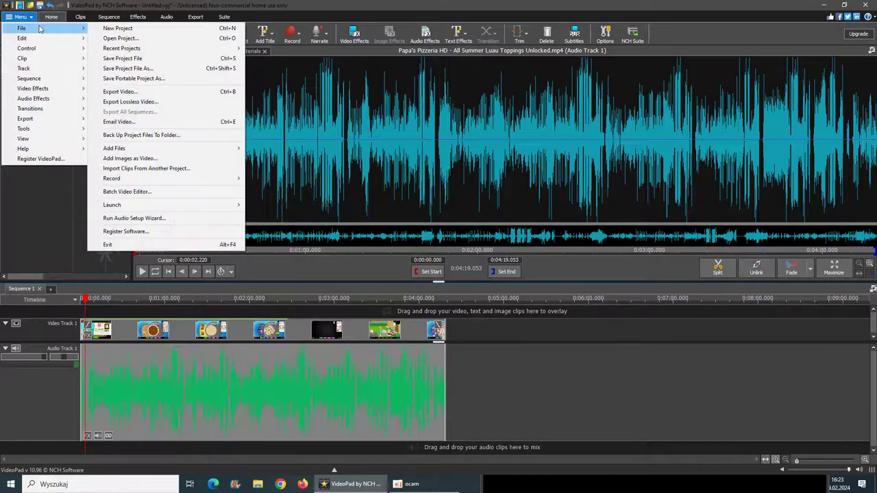
{"action": "left_click", "coordinate": [117, 28]}
{"action": "left_click", "coordinate": [425, 247]}
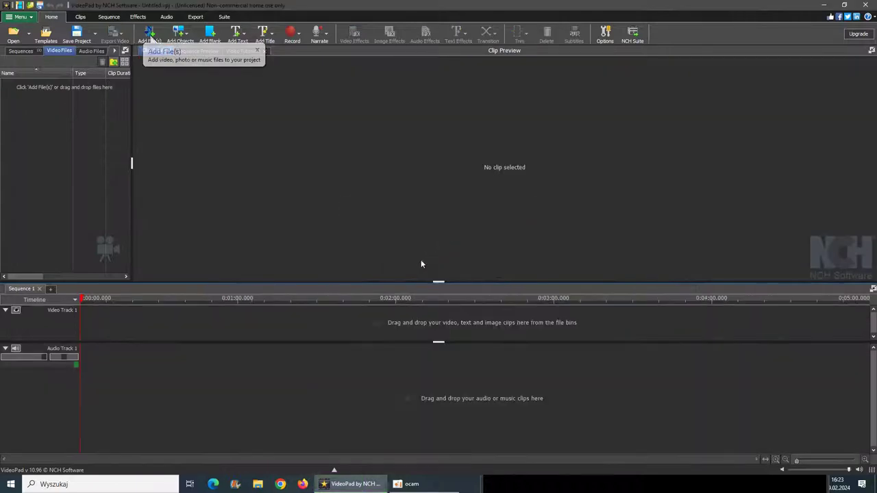
Import the video "Papa's Pizzeria HD - All Summer Luau Toppings Unlocked" and place it at the start of the timeline
{"action": "left_click", "coordinate": [13, 34]}
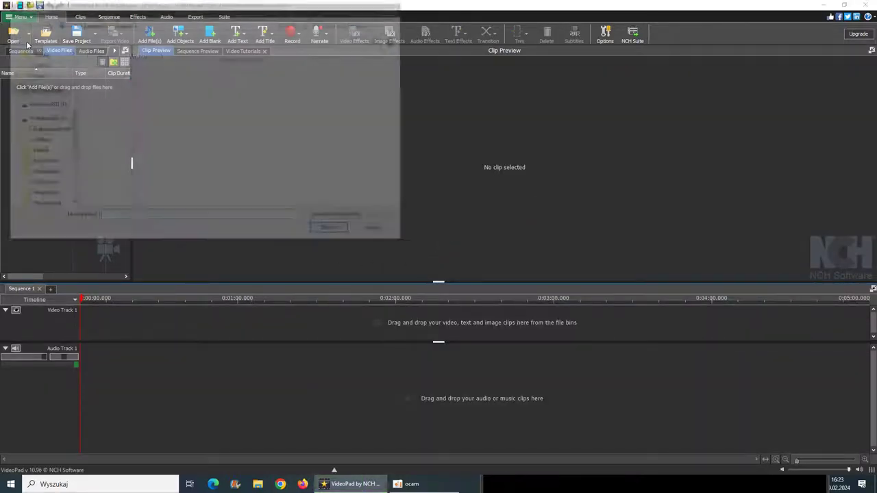
{"action": "double_click", "coordinate": [151, 69]}
{"action": "left_click_drag", "start_coordinate": [77, 85], "coordinate": [116, 341]}
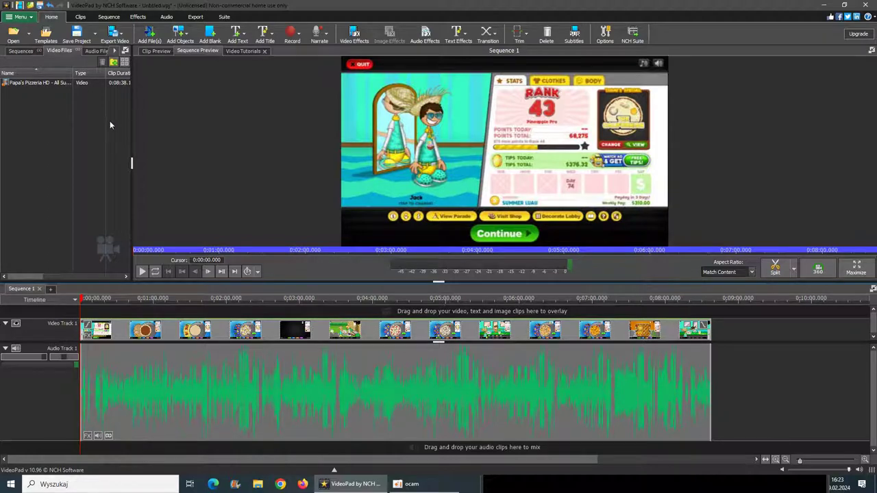
Add a Typewriter animated title at the start of the sequence with the text "W"
{"action": "left_click", "coordinate": [183, 43]}
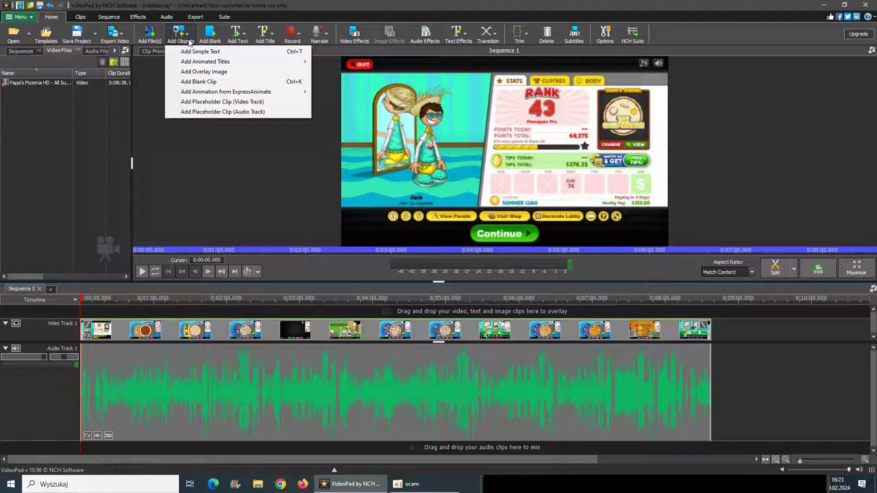
{"action": "mouse_move", "coordinate": [205, 62]}
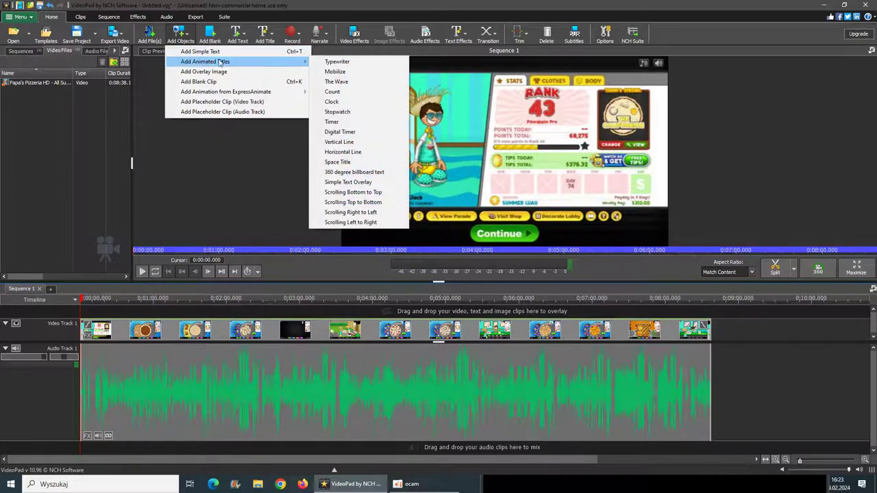
{"action": "left_click", "coordinate": [334, 62]}
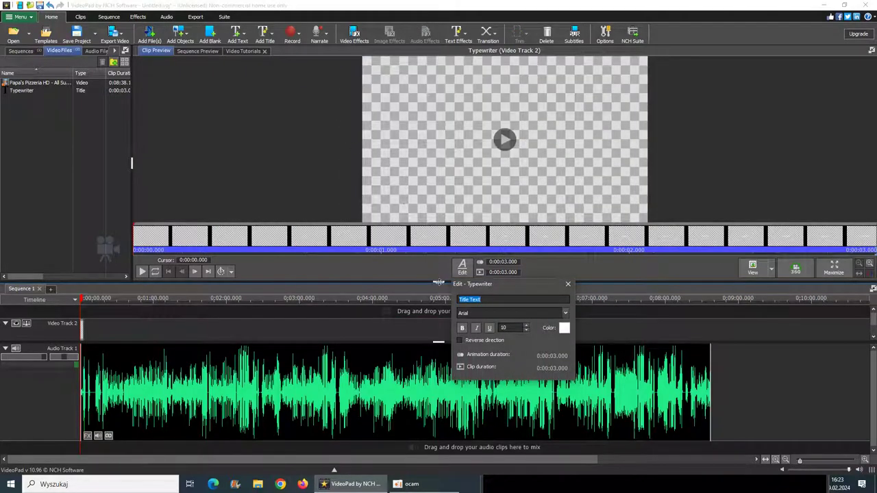
{"action": "type", "text": "x"}
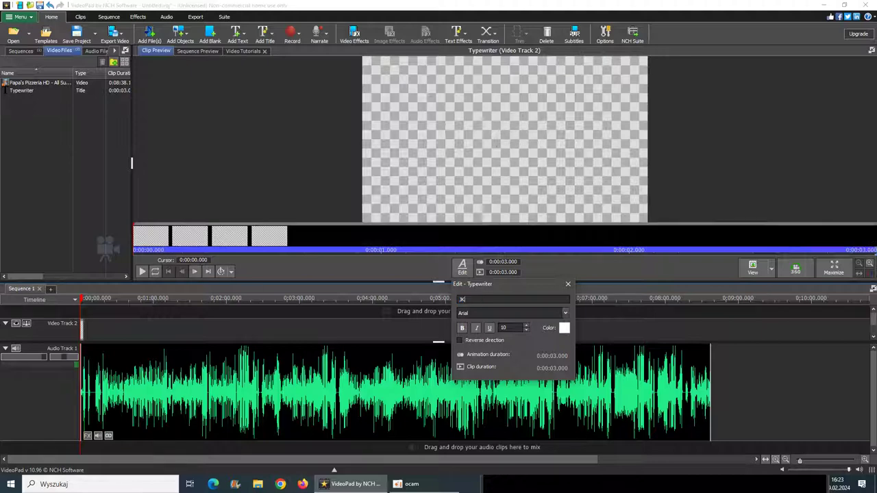
{"action": "key", "text": "BackSpace"}
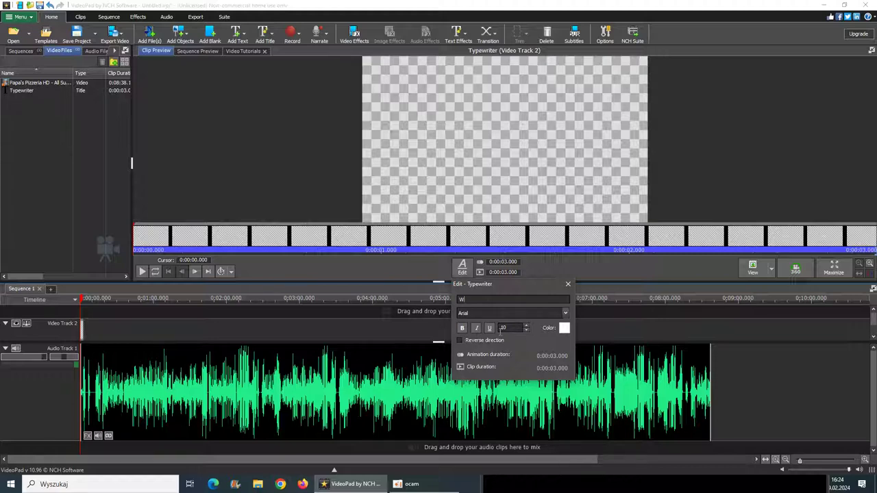
Play the Typewriter title clip to preview its animation
{"action": "left_click", "coordinate": [141, 273]}
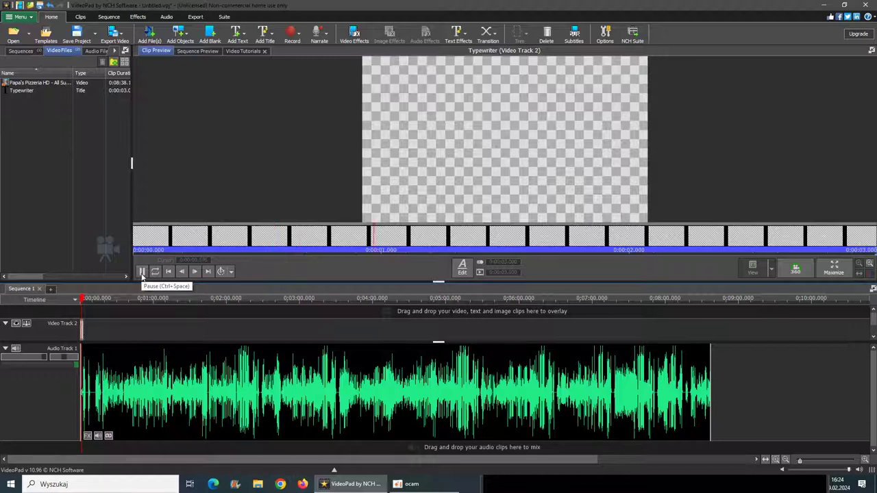
{"action": "left_click", "coordinate": [142, 272]}
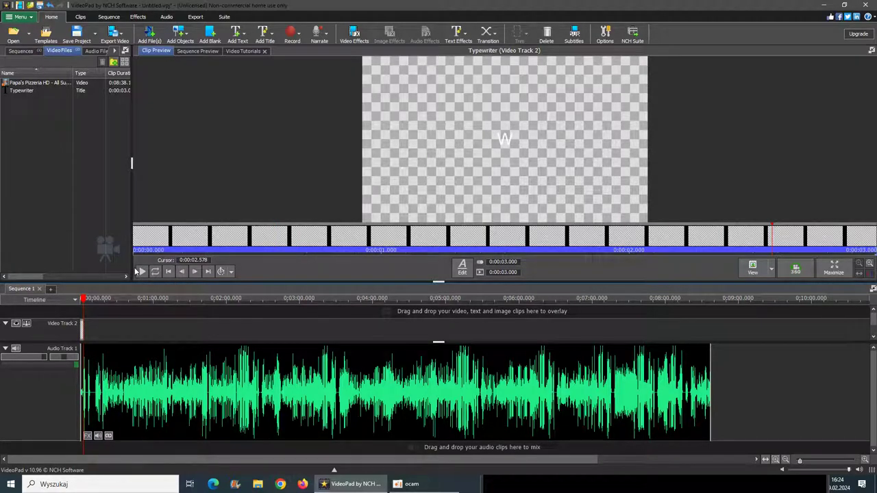
{"action": "left_click", "coordinate": [142, 273]}
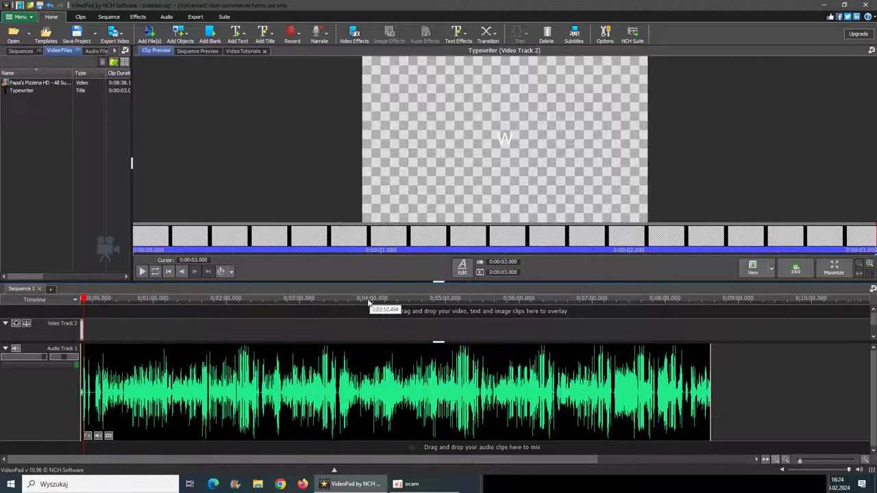
{"action": "left_click", "coordinate": [506, 144]}
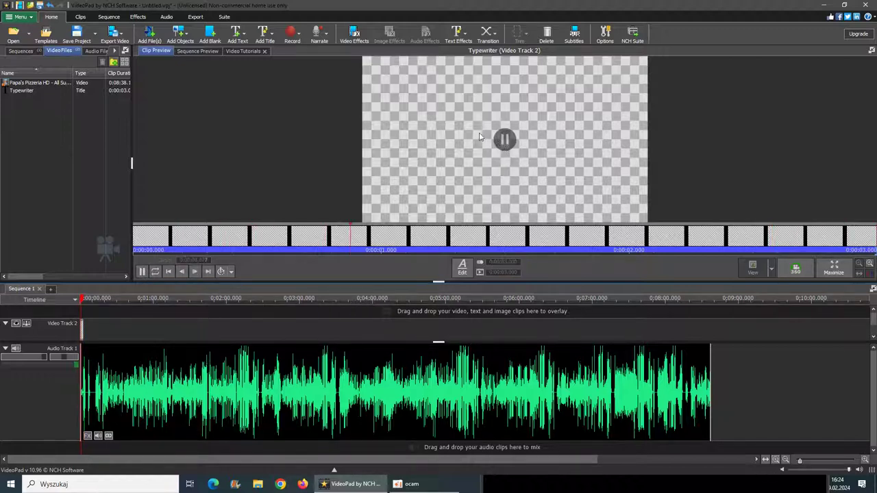
{"action": "left_click", "coordinate": [482, 138]}
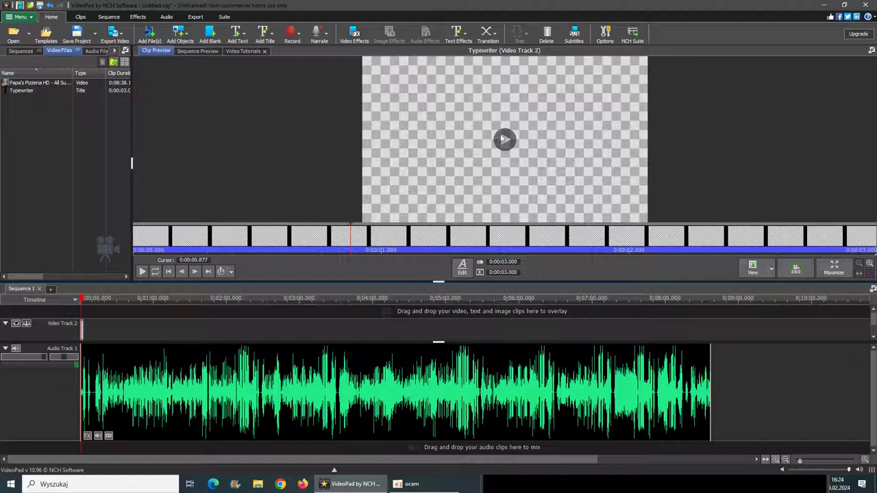
Preview the start of the sequence with the title, and select the Typewriter title among the video files
{"action": "right_click", "coordinate": [80, 333]}
{"action": "left_click", "coordinate": [81, 334]}
{"action": "key", "text": "space"}
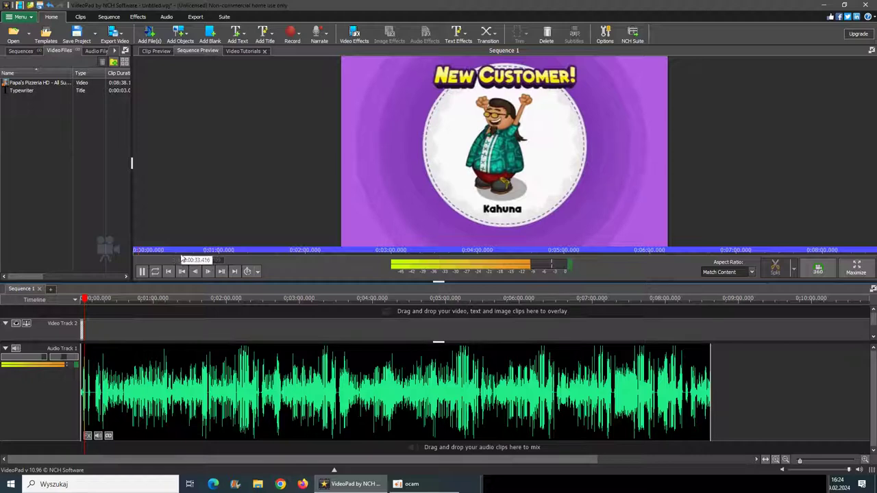
{"action": "left_click", "coordinate": [141, 272]}
{"action": "right_click", "coordinate": [82, 327]}
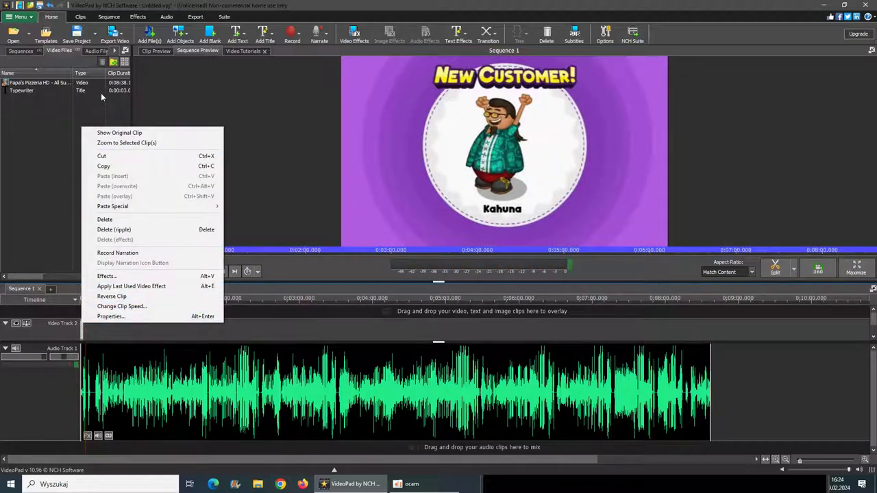
{"action": "left_click", "coordinate": [67, 95]}
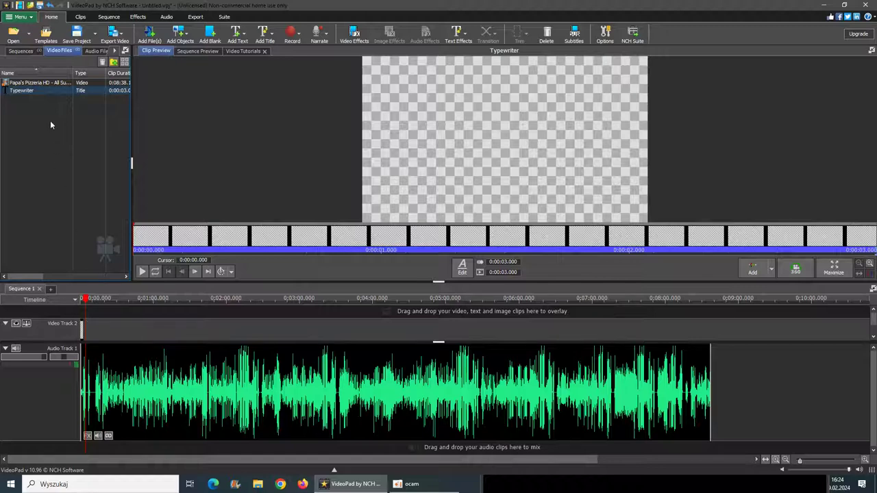
Delete the Typewriter title from the video files and from the sequence that uses it
{"action": "double_click", "coordinate": [50, 92]}
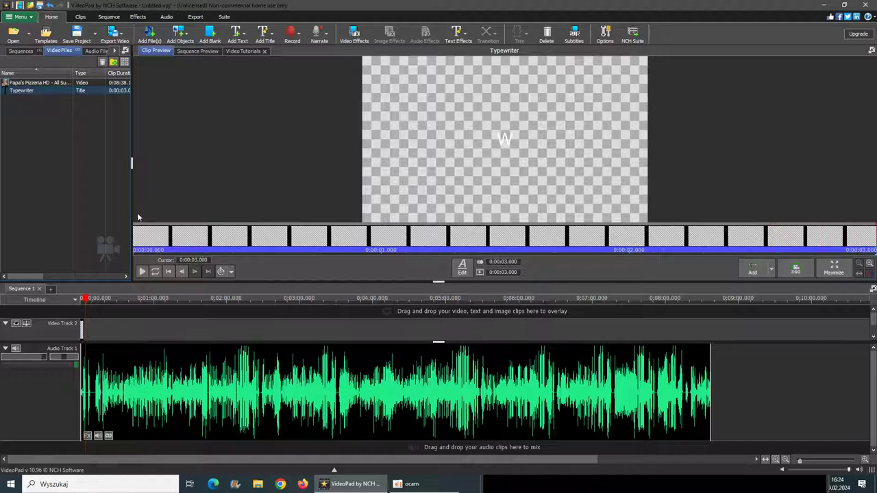
{"action": "right_click", "coordinate": [49, 90]}
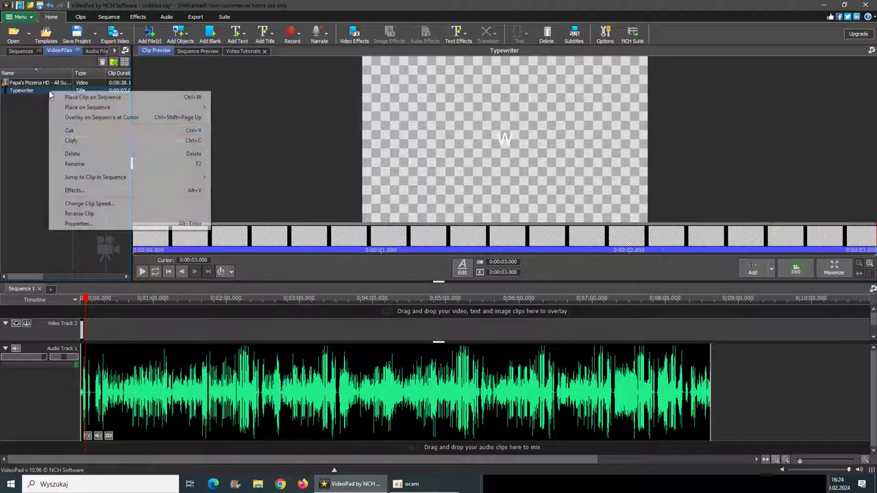
{"action": "left_click", "coordinate": [81, 155]}
{"action": "left_click", "coordinate": [457, 270]}
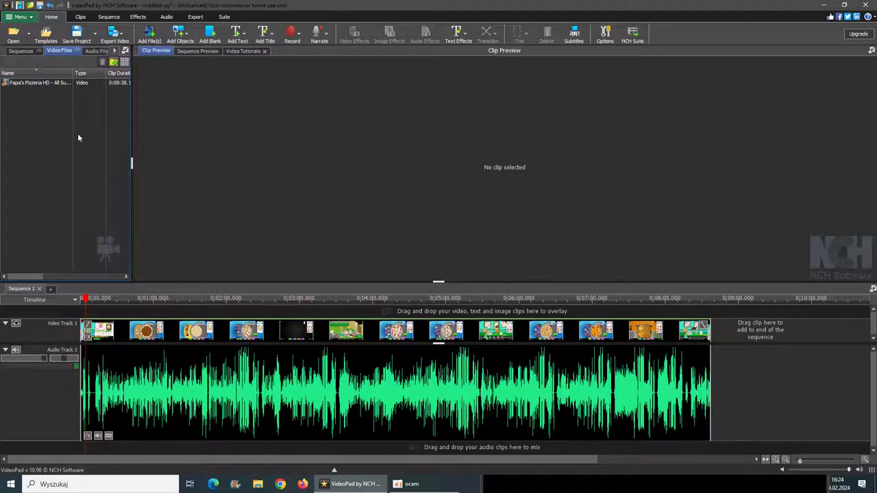
Start a new empty project in place of the current one
{"action": "left_click", "coordinate": [21, 17]}
{"action": "mouse_move", "coordinate": [29, 28]}
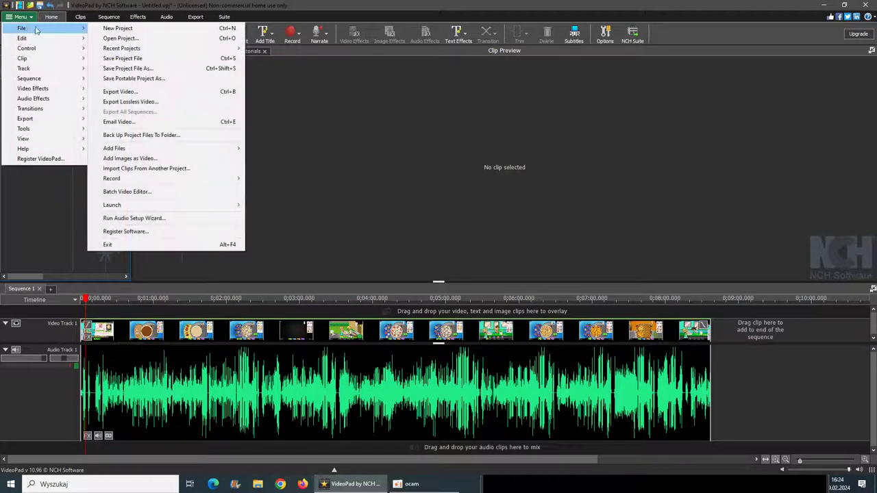
{"action": "left_click", "coordinate": [118, 28]}
{"action": "left_click", "coordinate": [463, 245]}
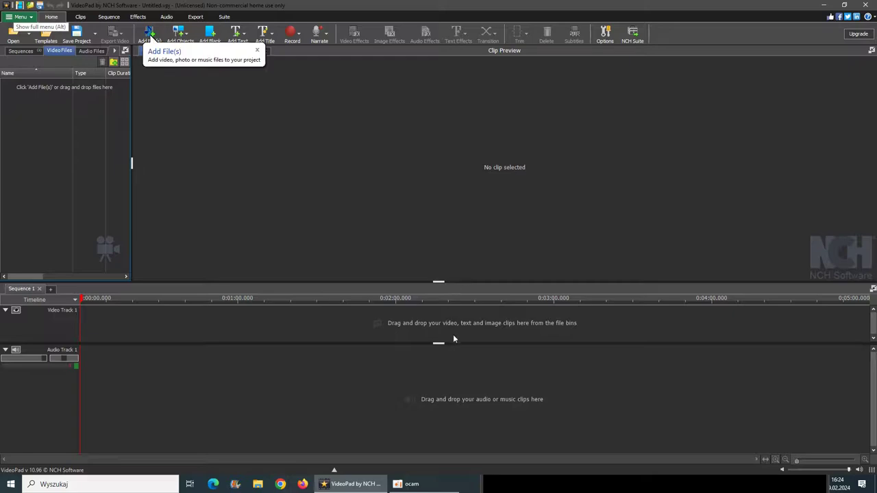
Import the video "Papa's Pizzeria HD - All Summer Luau Toppings Unlocked" and place it at the start of the empty sequence
{"action": "left_click", "coordinate": [150, 38]}
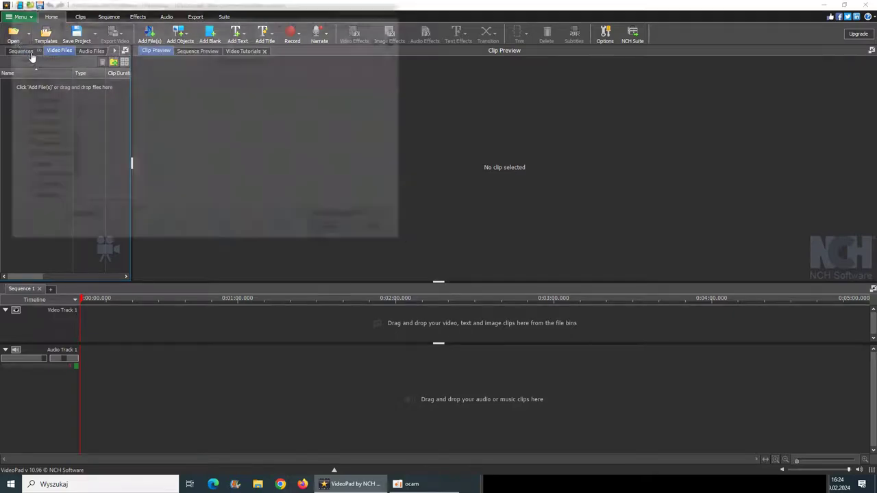
{"action": "double_click", "coordinate": [165, 67]}
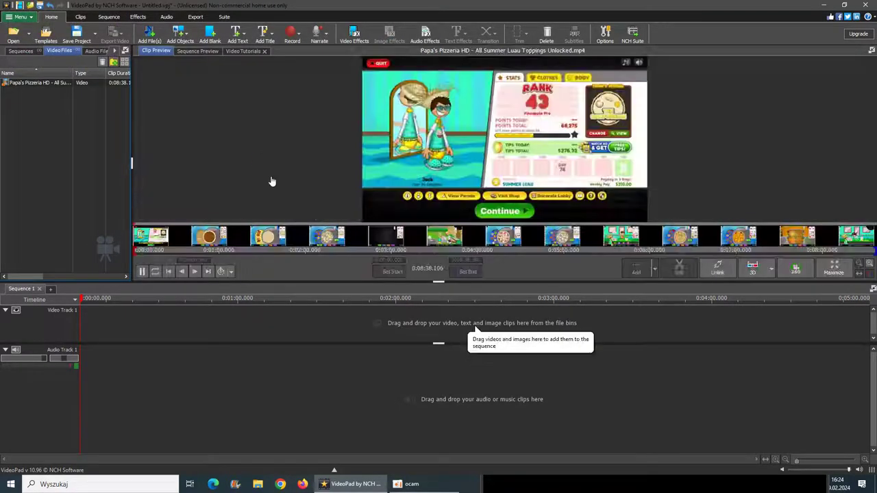
{"action": "left_click_drag", "start_coordinate": [108, 206], "coordinate": [128, 329]}
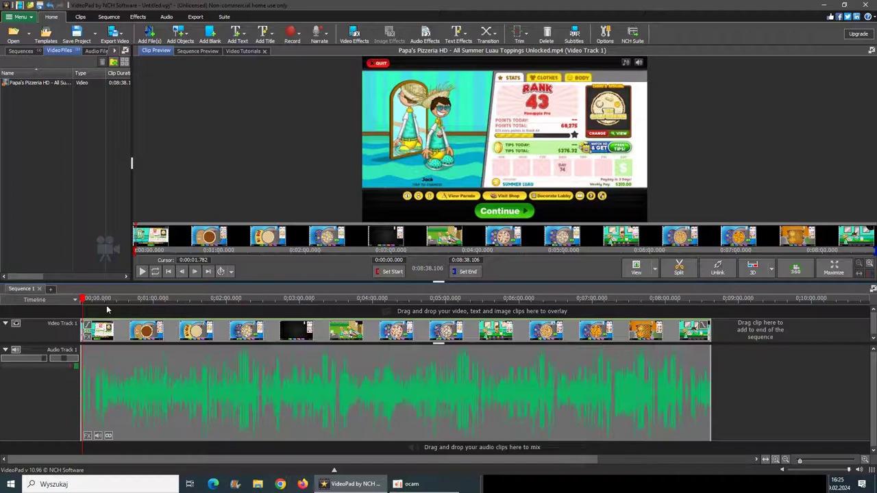
Split the gameplay clip on the timeline at about 3:54 and again at about 5:15
{"action": "left_click_drag", "start_coordinate": [206, 299], "coordinate": [366, 300]}
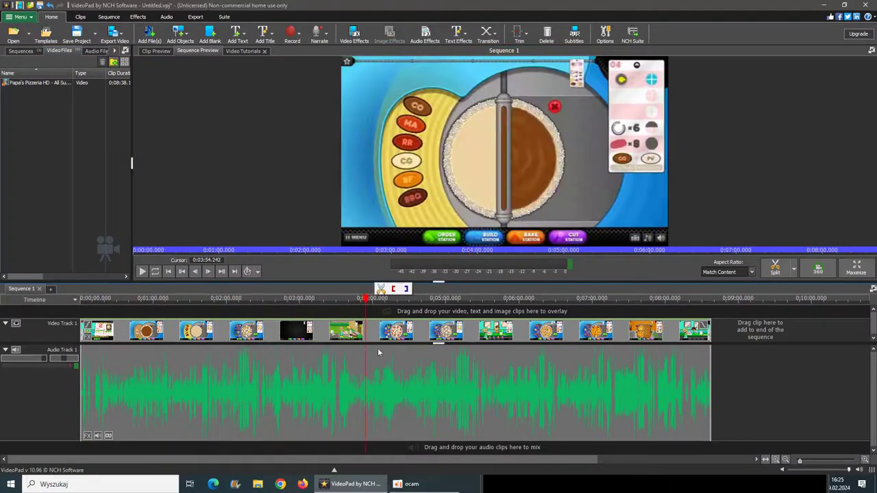
{"action": "left_click", "coordinate": [381, 289]}
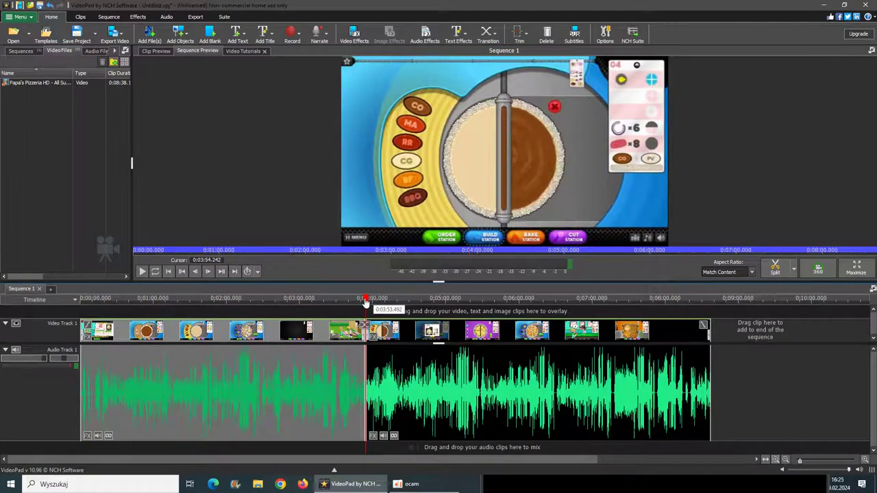
{"action": "left_click", "coordinate": [416, 310]}
{"action": "left_click", "coordinate": [464, 299]}
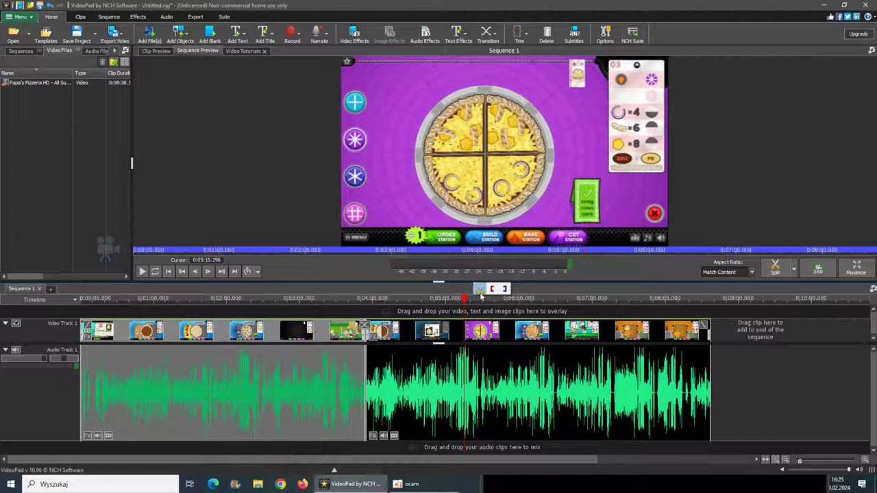
{"action": "left_click", "coordinate": [466, 290]}
Delete the middle segment between the two cuts and join the last segment directly to the first
{"action": "right_click", "coordinate": [416, 371]}
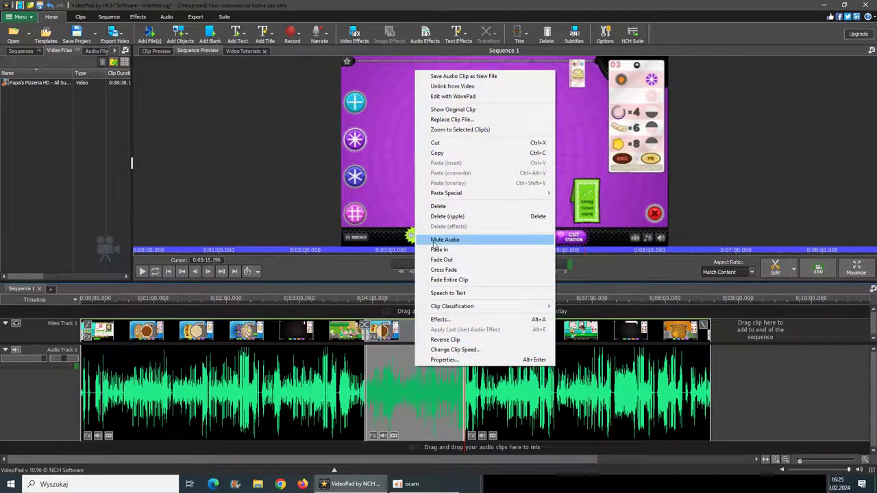
{"action": "left_click", "coordinate": [438, 206]}
{"action": "left_click_drag", "start_coordinate": [496, 340], "coordinate": [355, 344]}
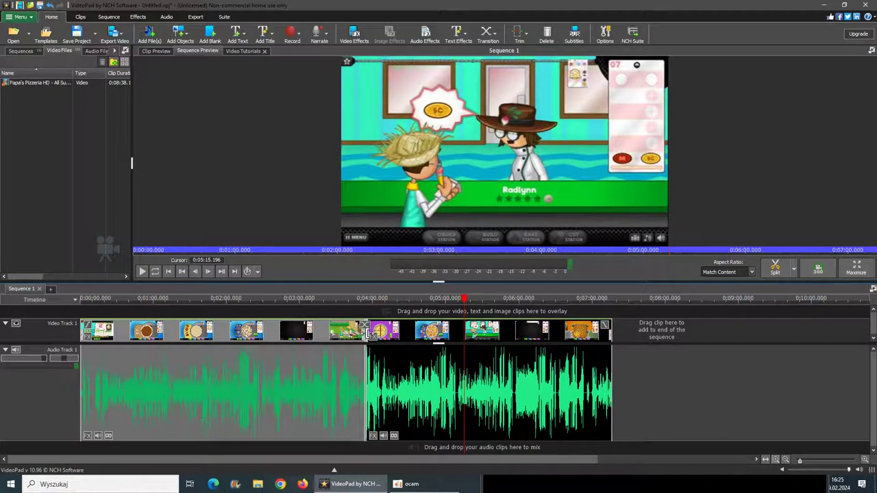
Apply the Dissolve Rough transition to the second clip on the timeline
{"action": "left_click", "coordinate": [366, 336]}
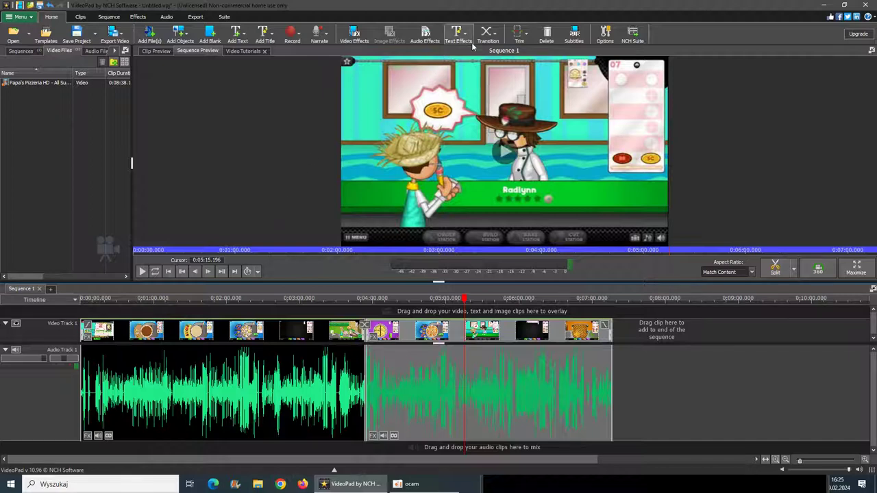
{"action": "left_click", "coordinate": [488, 34]}
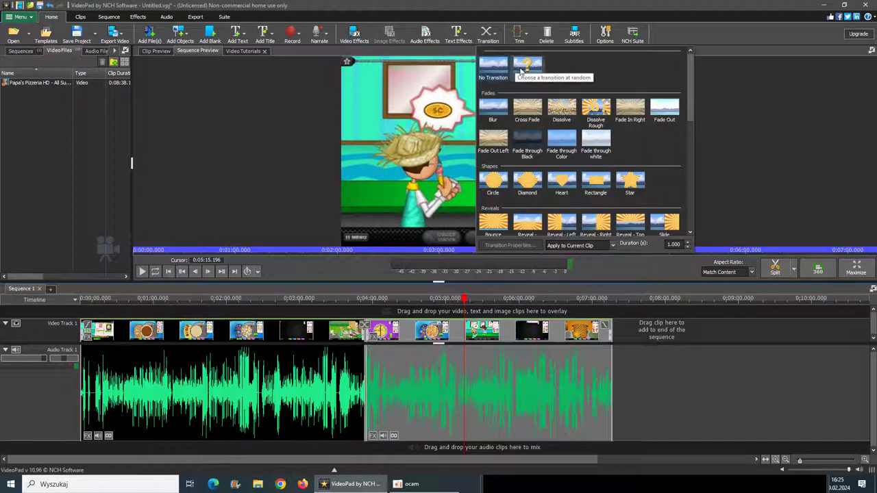
{"action": "left_click", "coordinate": [596, 109]}
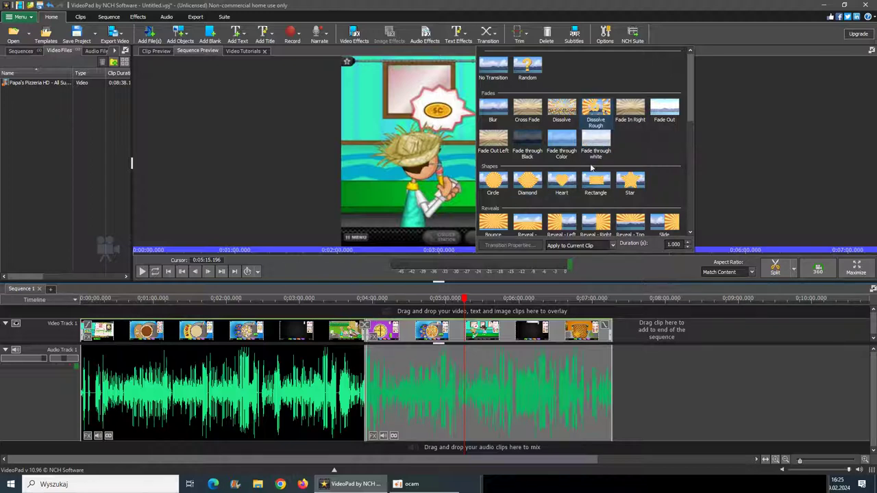
{"action": "left_click", "coordinate": [596, 115]}
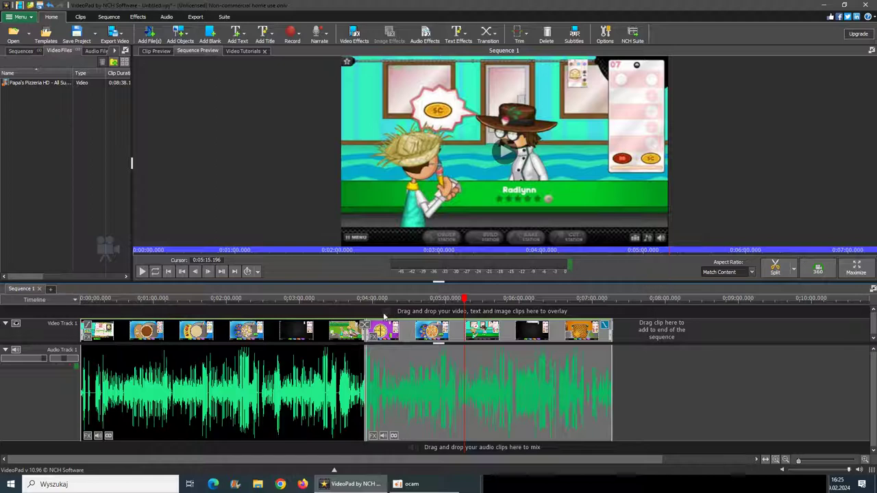
Play the sequence across the join between the two clips to check for a transition
{"action": "left_click", "coordinate": [355, 325]}
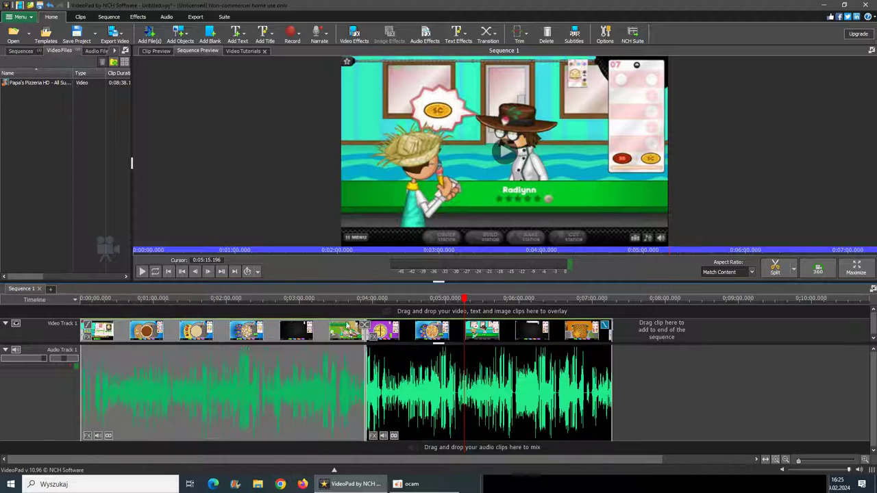
{"action": "left_click_drag", "start_coordinate": [462, 300], "coordinate": [362, 310]}
{"action": "left_click", "coordinate": [142, 272]}
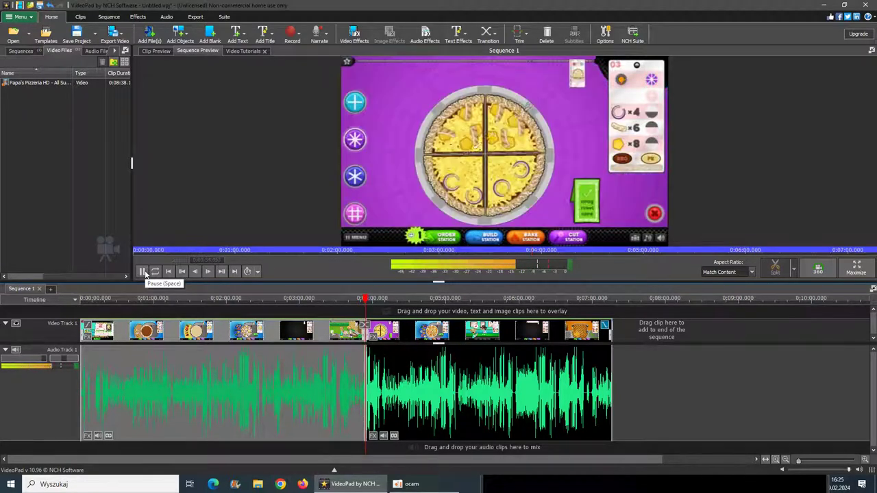
{"action": "left_click", "coordinate": [142, 271]}
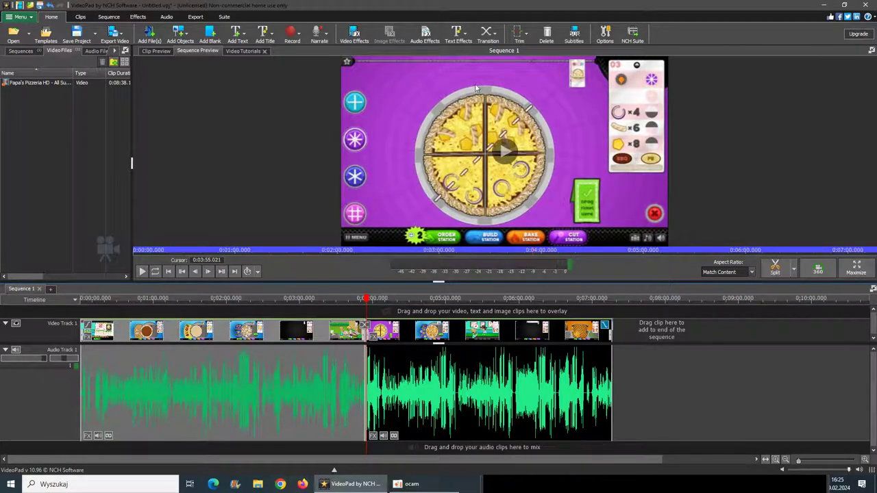
Add the Star transition at the join between the first and second clips
{"action": "left_click", "coordinate": [488, 34]}
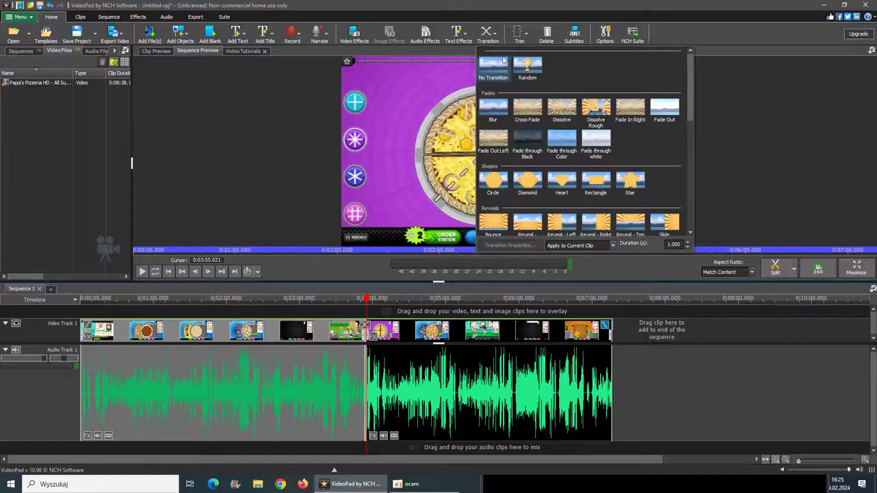
{"action": "left_click", "coordinate": [365, 328]}
{"action": "left_click", "coordinate": [366, 328]}
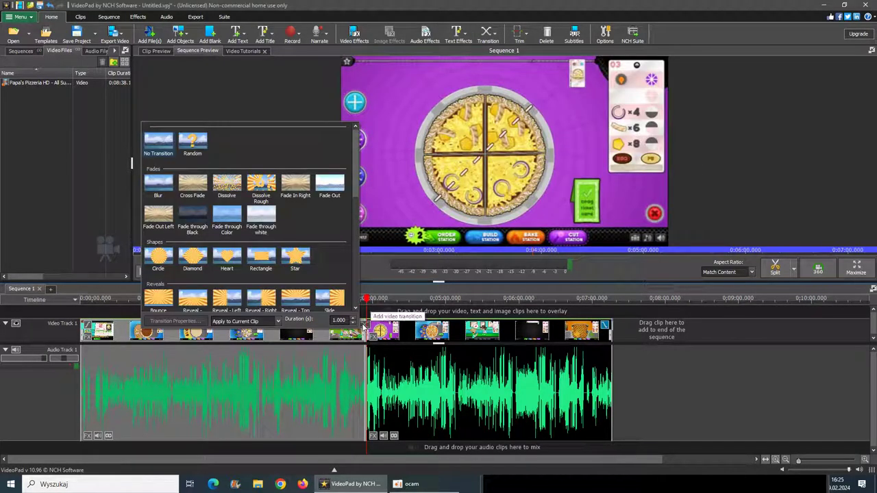
{"action": "left_click", "coordinate": [296, 267]}
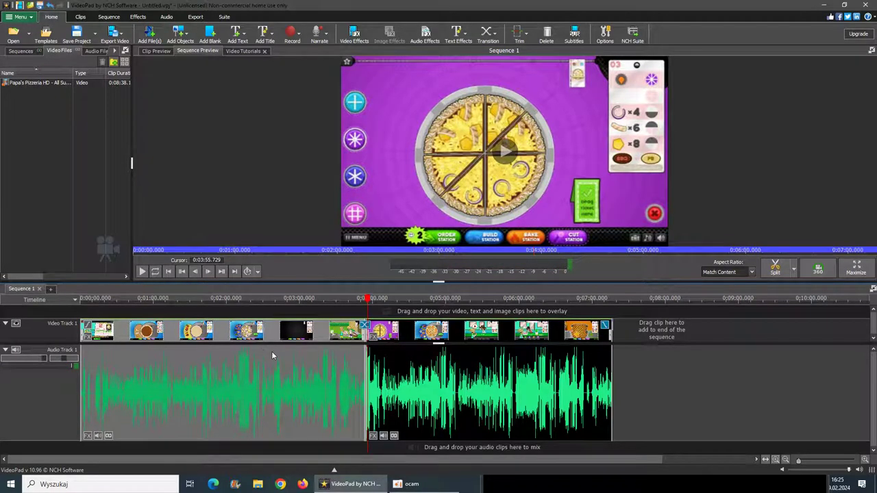
Preview the Star transition by playing the sequence from about 3:49 past the join
{"action": "left_click", "coordinate": [361, 300]}
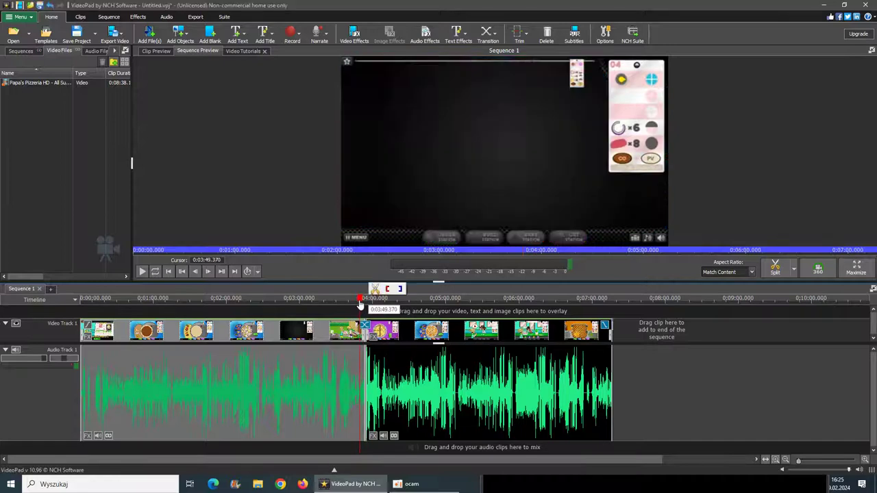
{"action": "left_click", "coordinate": [143, 272]}
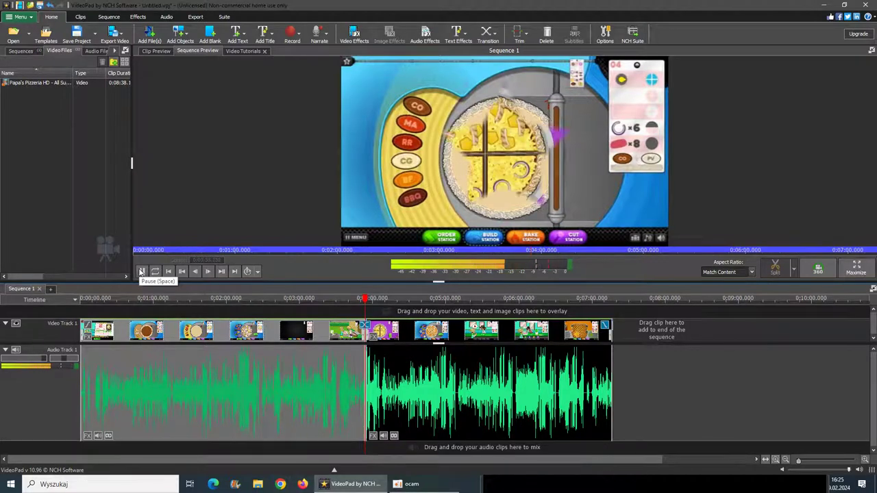
{"action": "left_click", "coordinate": [141, 271]}
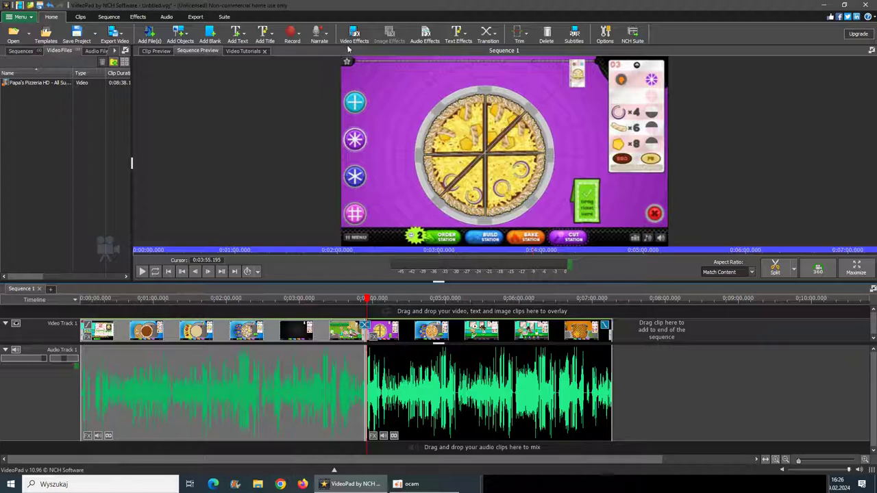
Add a Timer text effect just after the join, set its format to Second, and play the countdown
{"action": "left_click", "coordinate": [458, 34]}
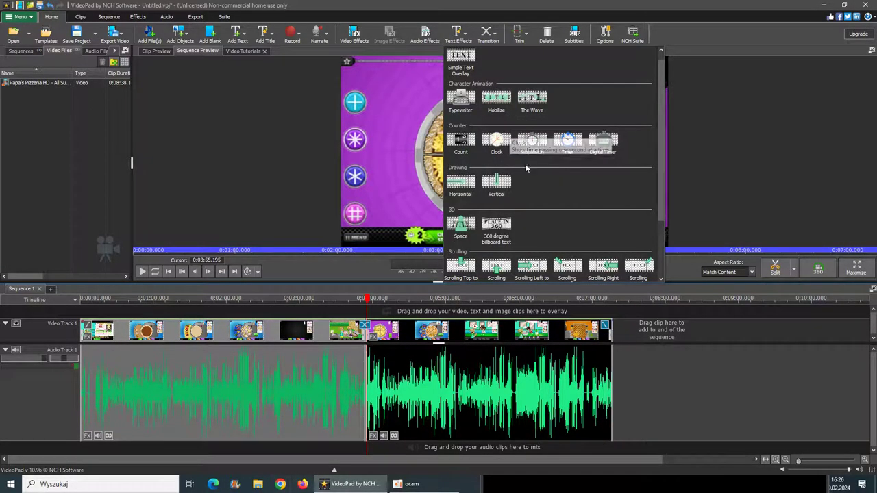
{"action": "scroll", "coordinate": [540, 183], "scroll_direction": "down", "scroll_amount": 2}
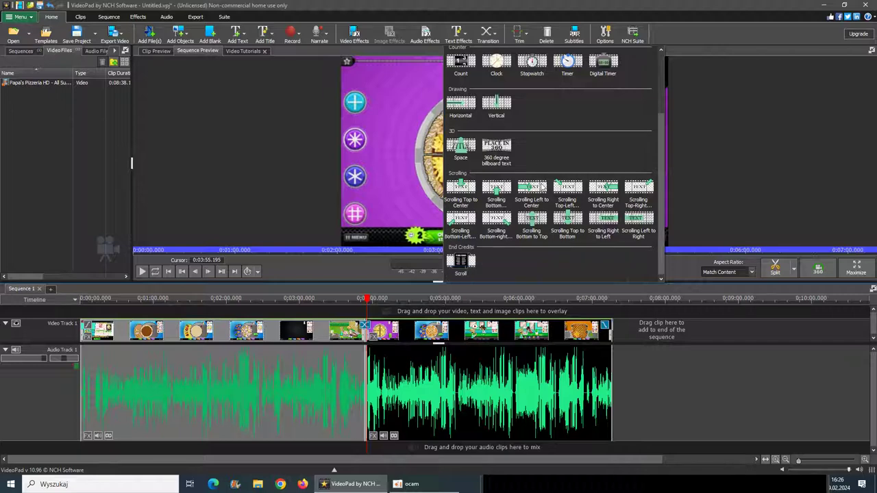
{"action": "scroll", "coordinate": [541, 184], "scroll_direction": "up", "scroll_amount": 2}
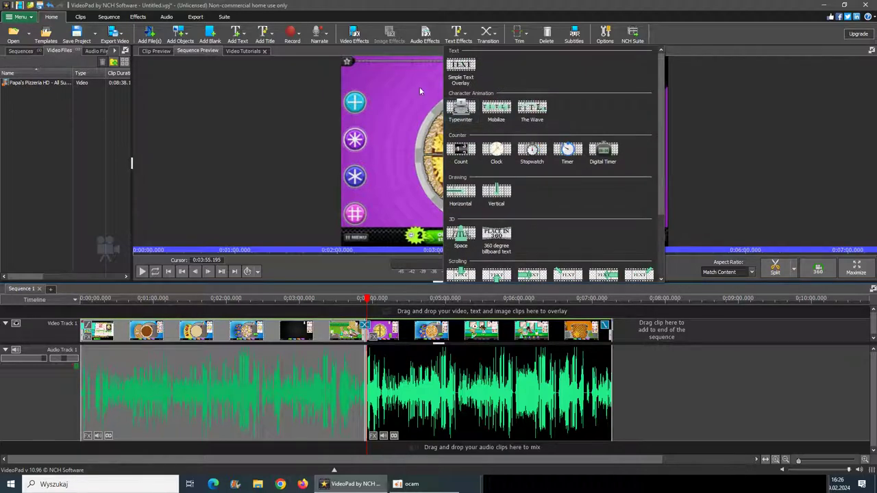
{"action": "left_click", "coordinate": [565, 156]}
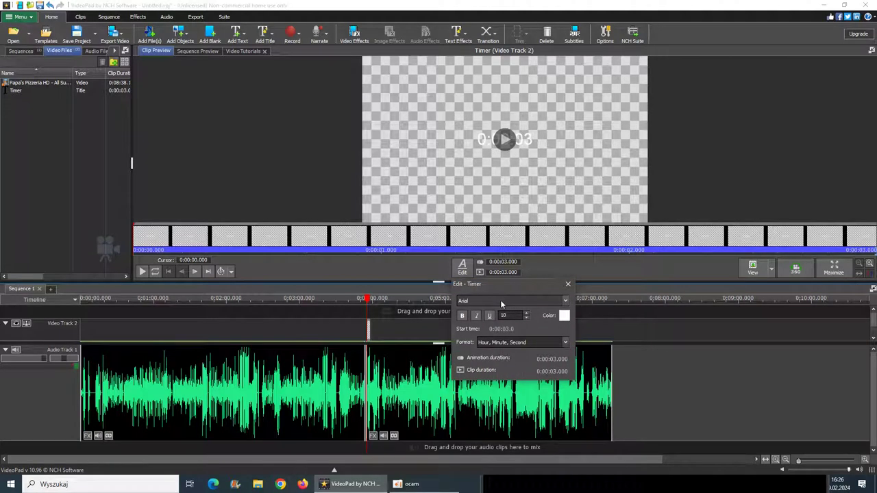
{"action": "left_click", "coordinate": [509, 344]}
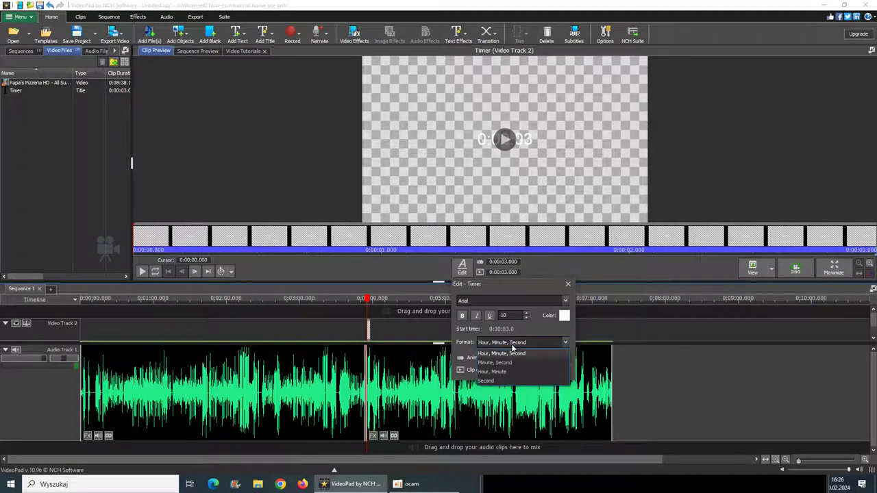
{"action": "left_click", "coordinate": [507, 381]}
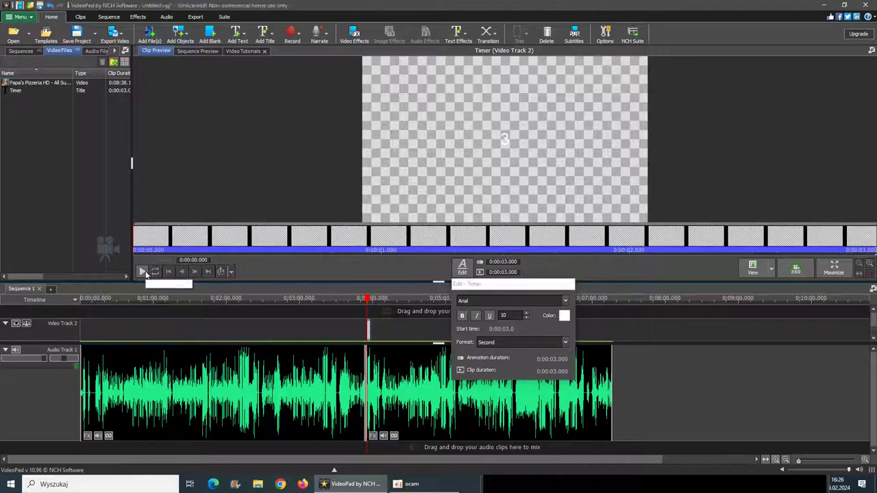
{"action": "left_click", "coordinate": [142, 272]}
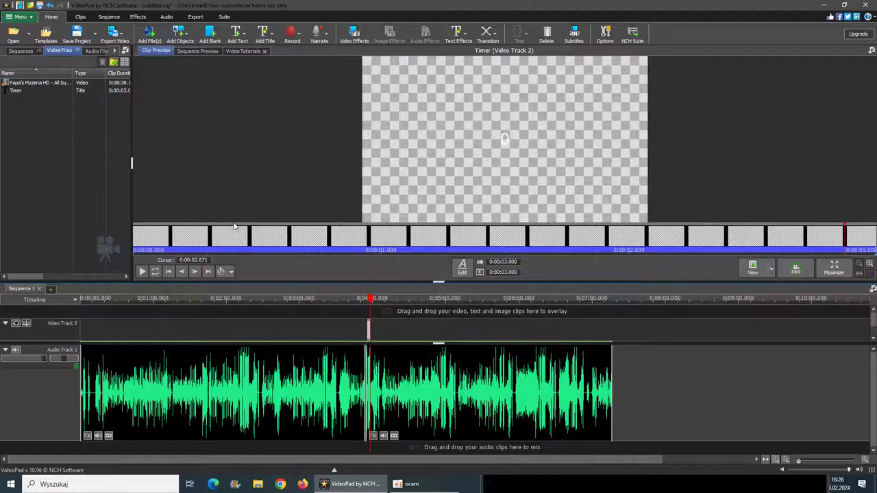
{"action": "left_click", "coordinate": [410, 484]}
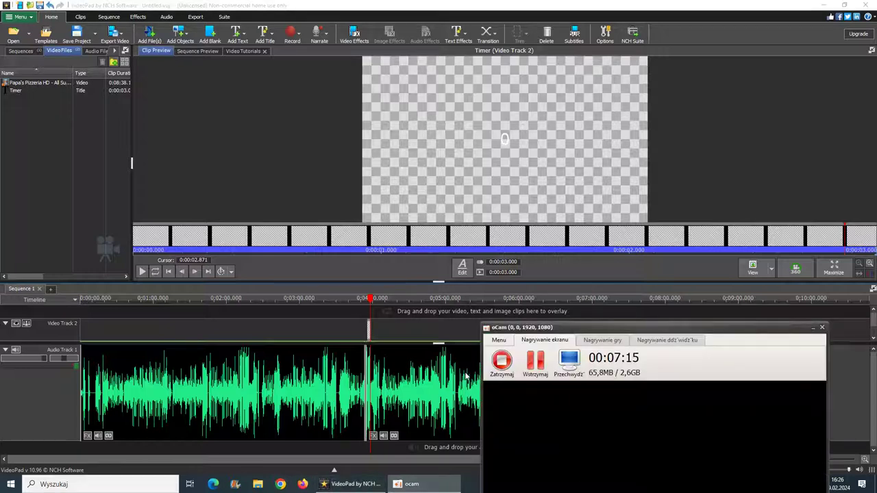